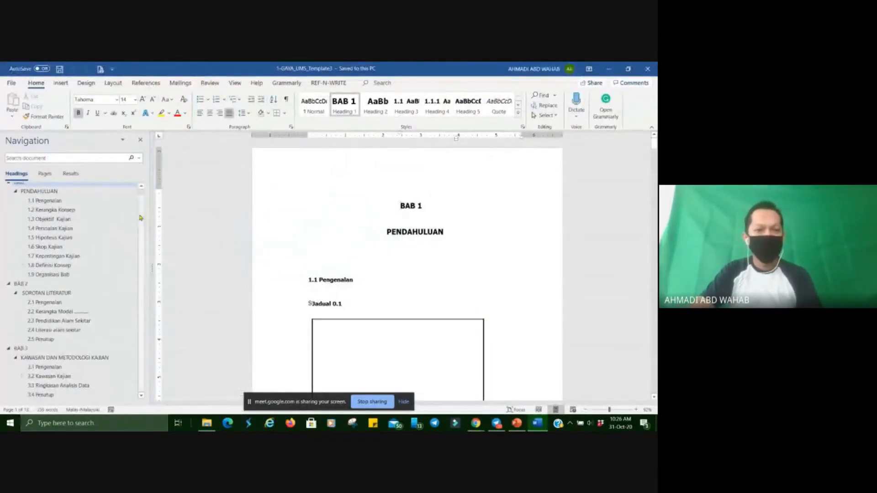
Jump to heading 1.1 Pengenalan and return to the start of the BAB 1 chapter.
left_click(60, 211)
left_click(50, 201)
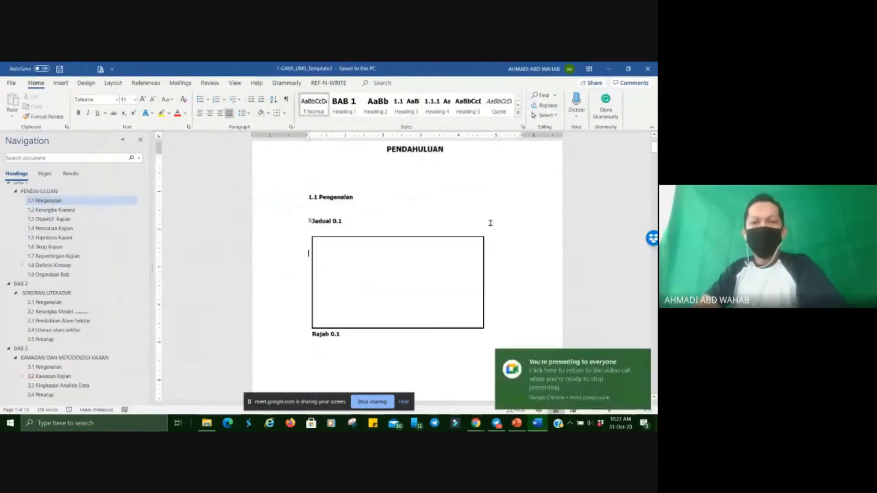
scroll(490, 223, "up", 2)
scroll(74, 204, "up", 1)
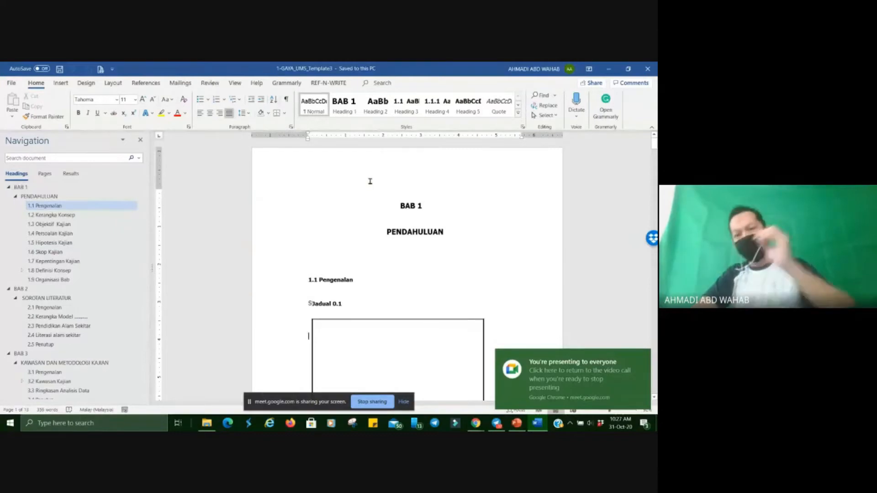
left_click(412, 278)
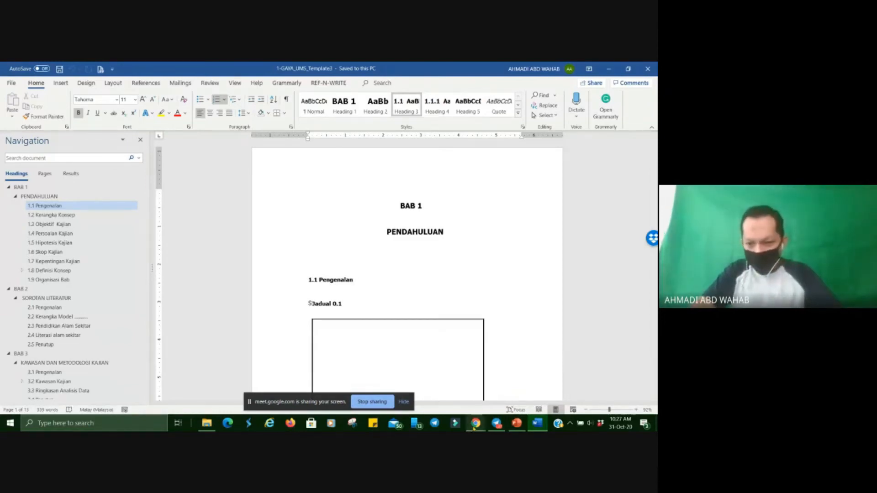
mouse_move(475, 428)
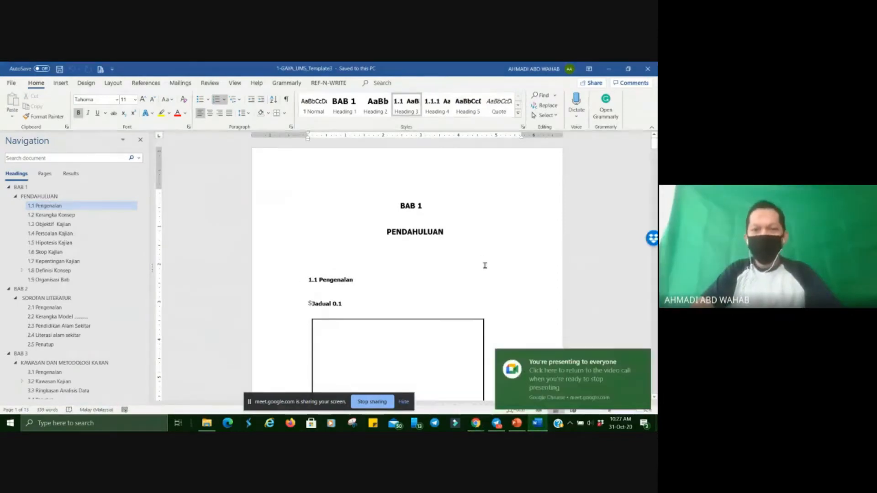
Modify the Normal style from the blank paragraph below PENDAHULUAN, using 1.5 lines as its line spacing.
left_click(335, 257)
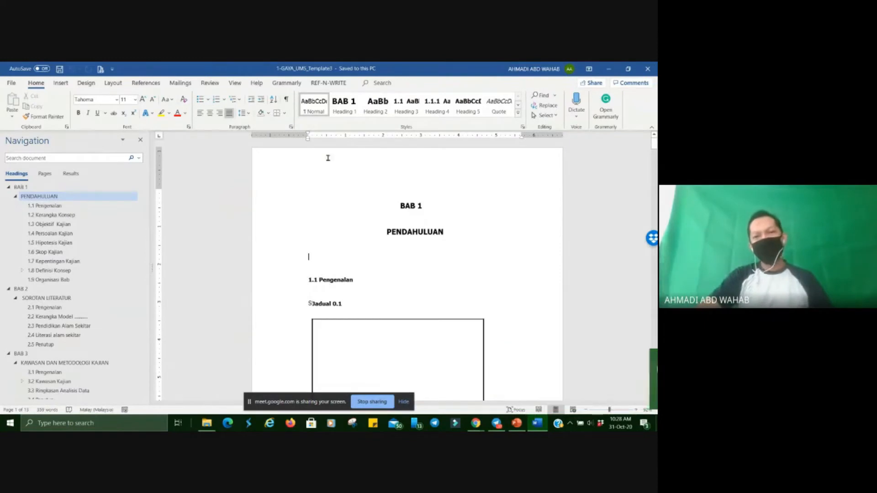
right_click(313, 113)
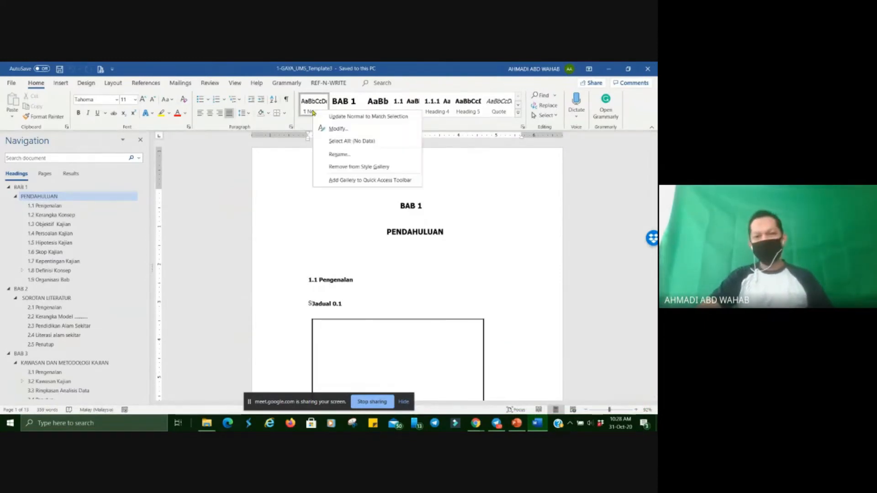
left_click(307, 221)
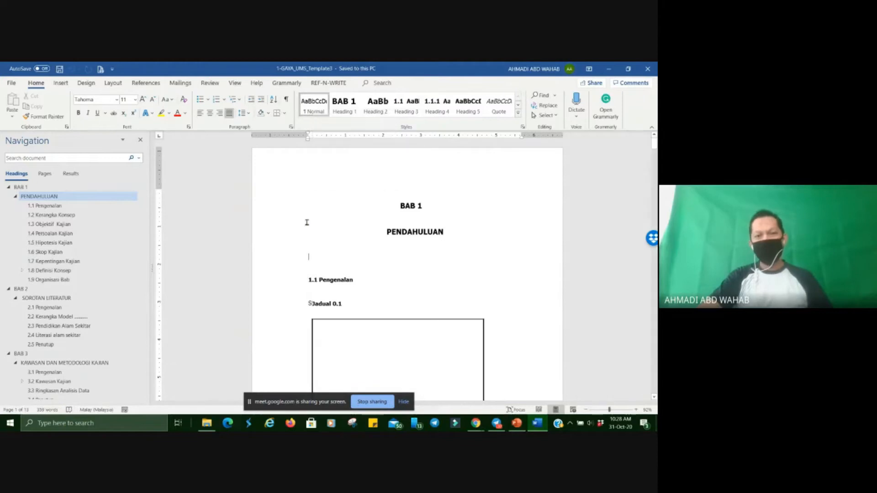
right_click(308, 108)
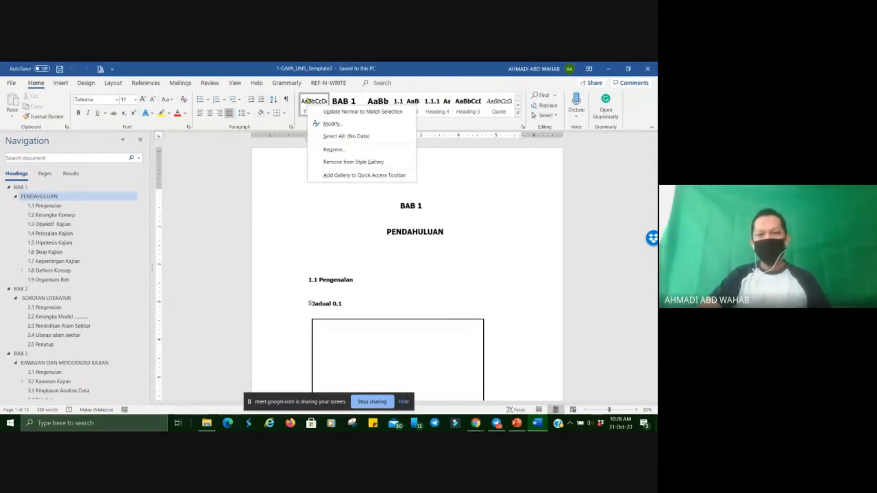
right_click(306, 101)
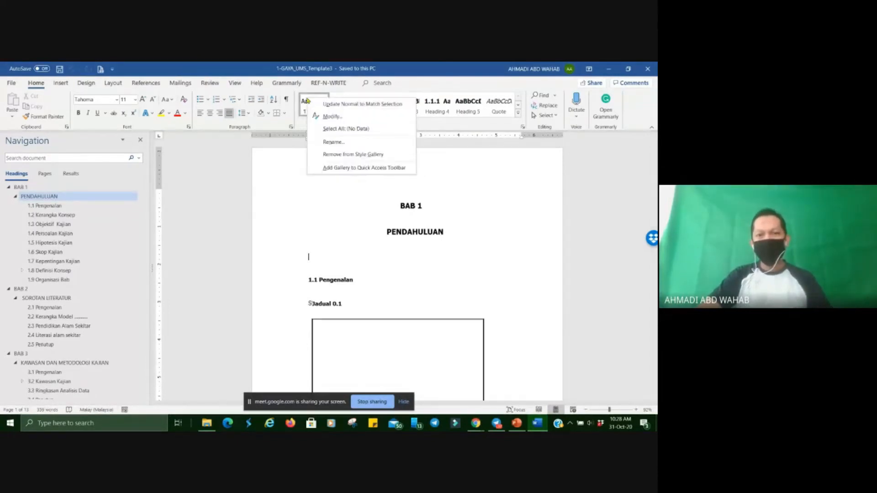
left_click(319, 120)
left_click_drag(320, 139, 562, 81)
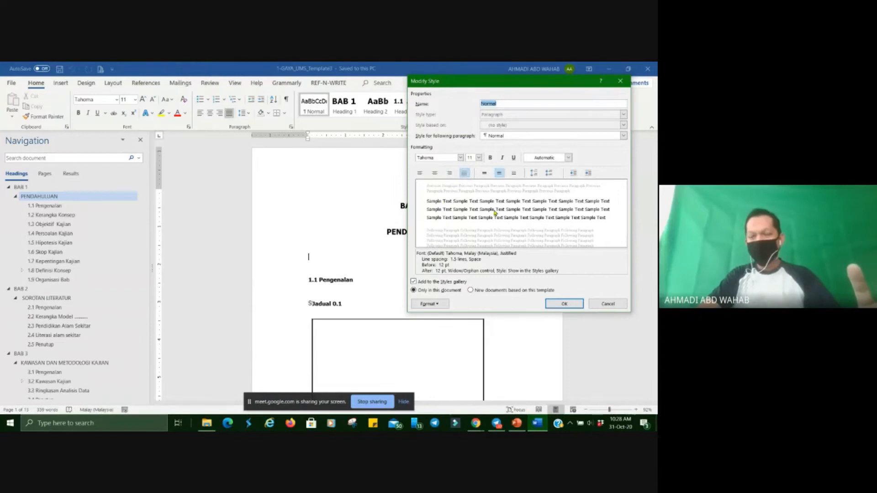
left_click(428, 303)
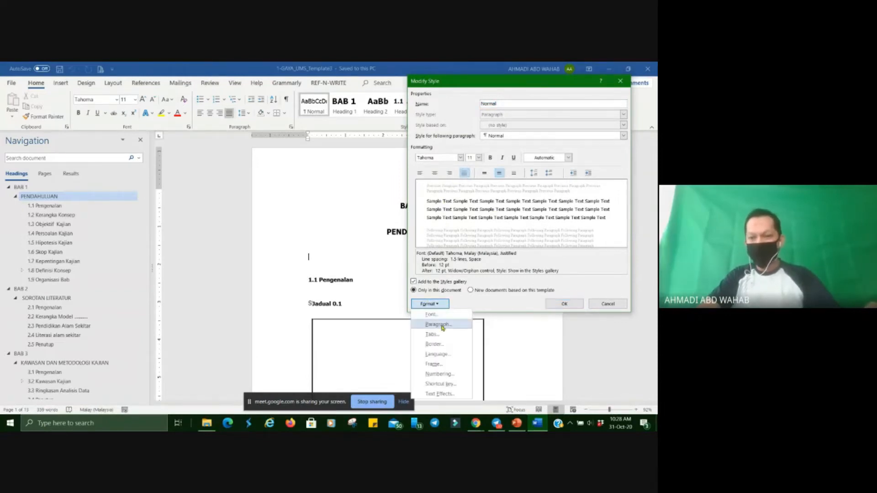
left_click(439, 325)
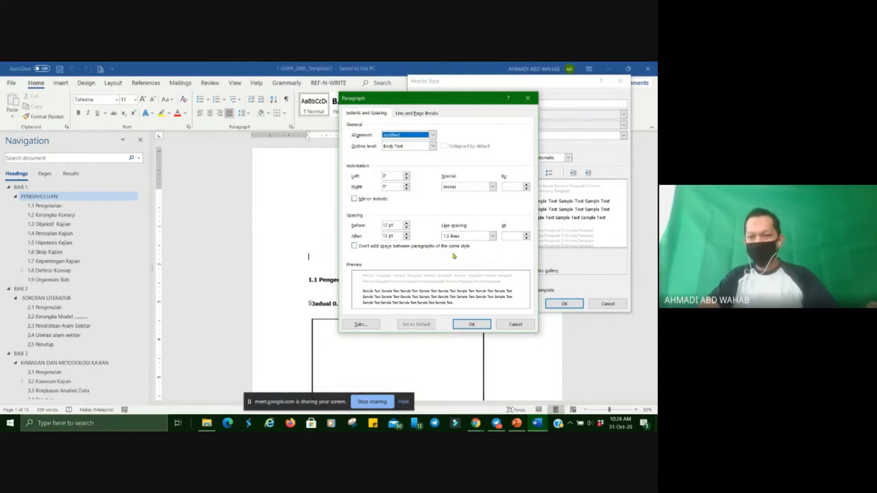
left_click(492, 236)
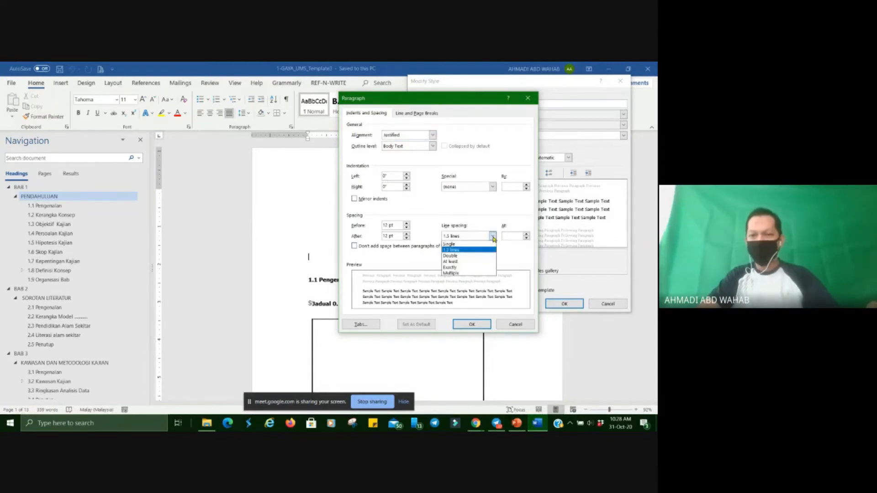
left_click(493, 237)
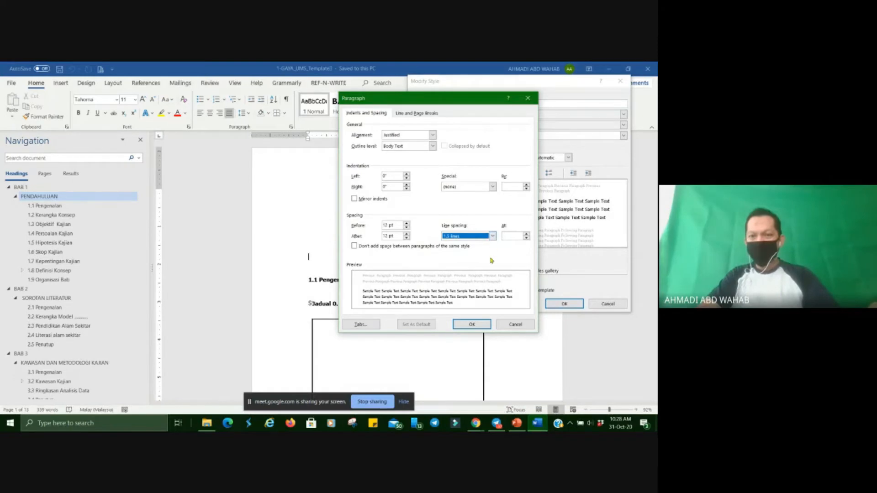
left_click(472, 324)
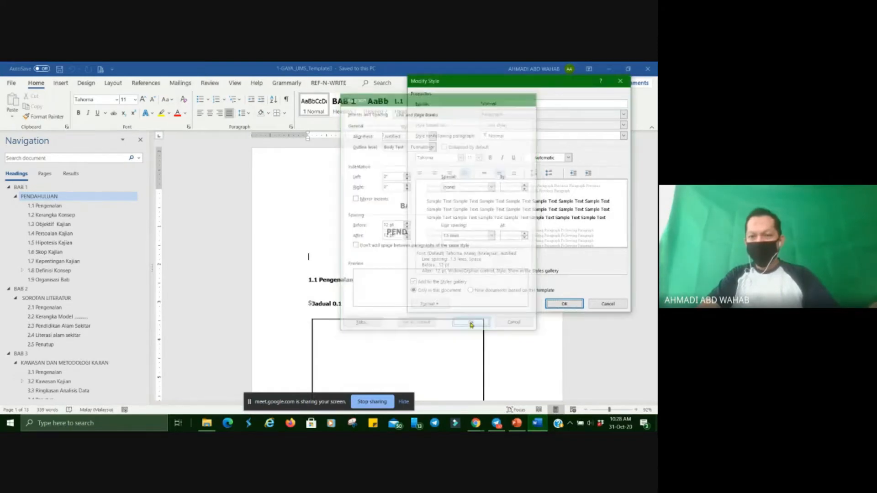
Apply the Normal style settings and enter the sample text "sdsfdsddsdf" in the blank paragraph below PENDAHULUAN.
left_click(436, 305)
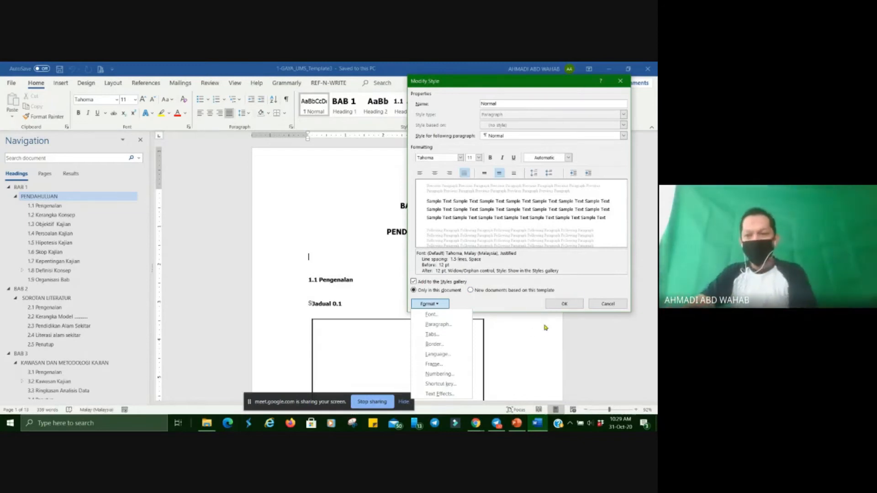
left_click(596, 267)
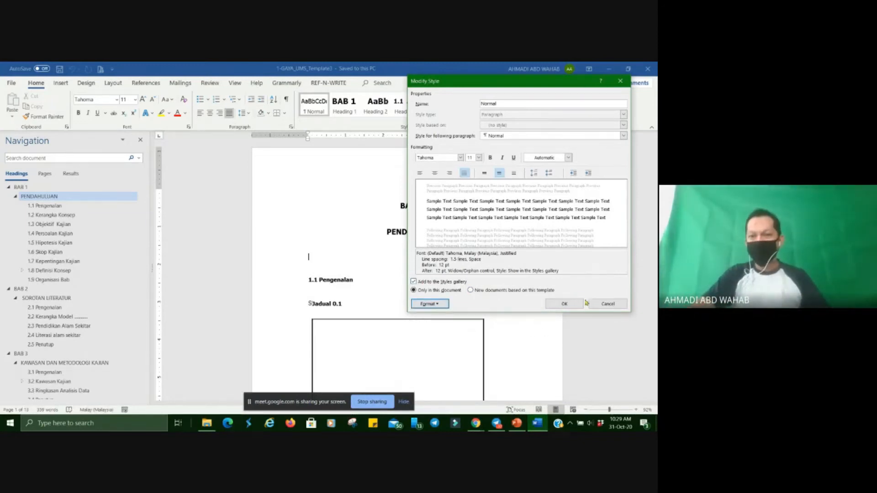
left_click(564, 304)
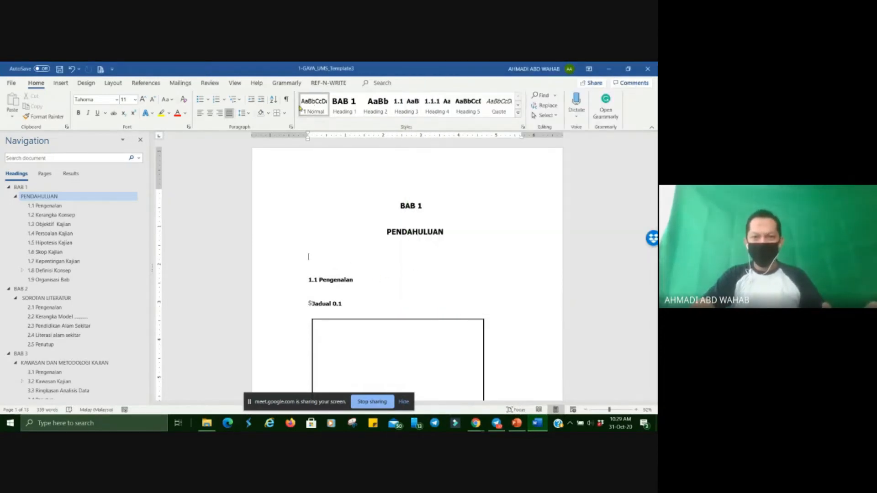
type("sdsfdsddsdf")
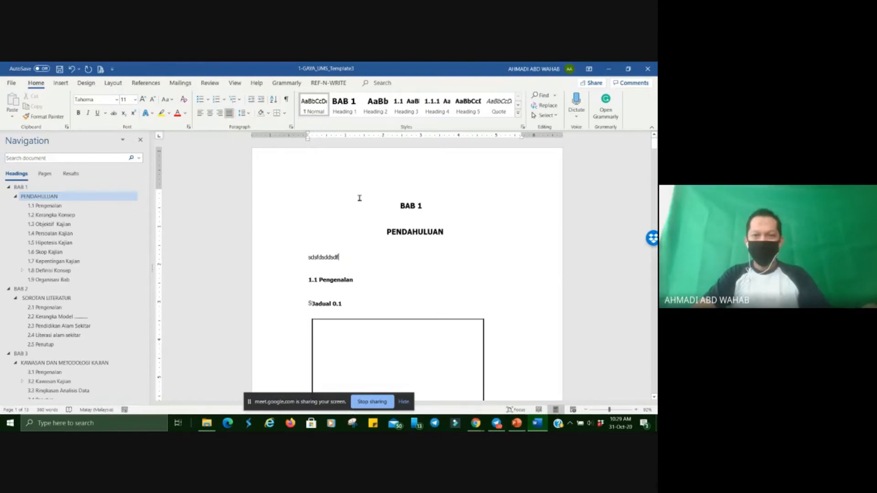
Review the Heading 1 style used by BAB 1, including its paragraph indentation and spacing, and accept its settings.
left_click(400, 205)
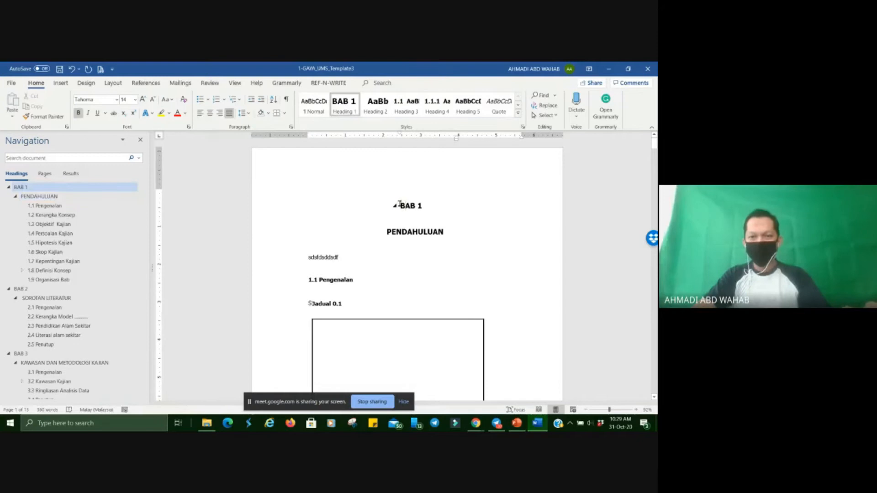
right_click(343, 110)
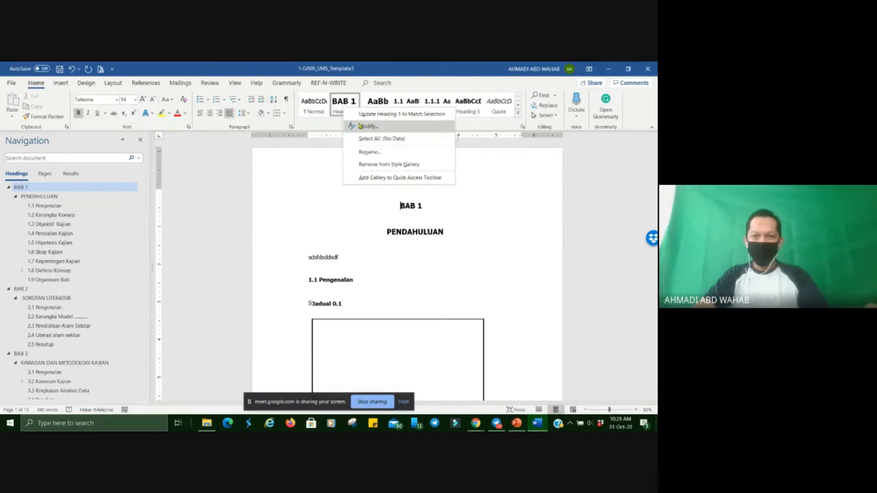
left_click(360, 127)
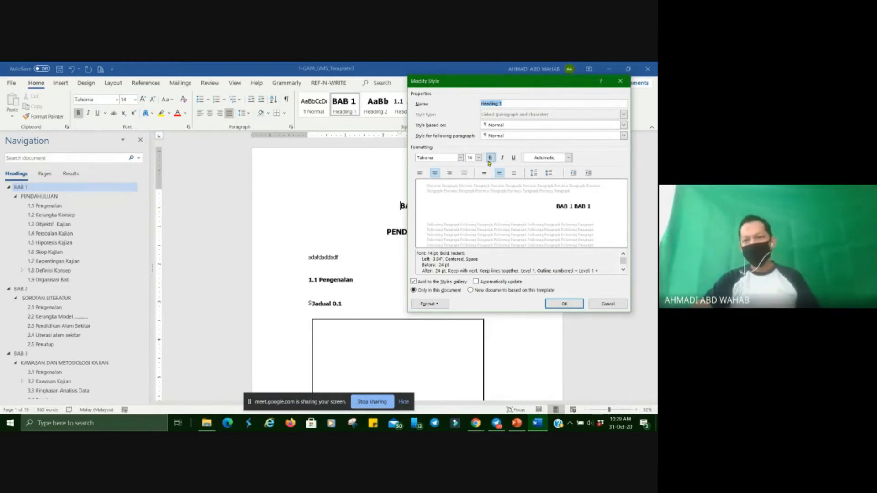
left_click(438, 305)
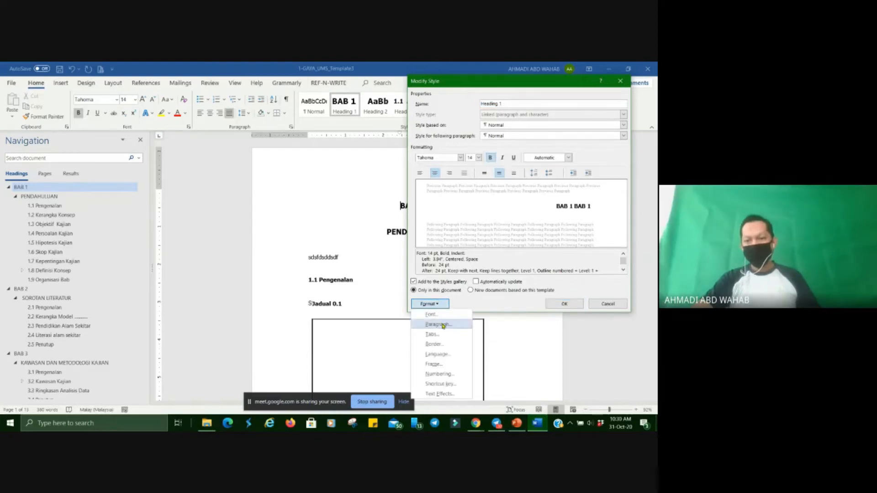
left_click(443, 325)
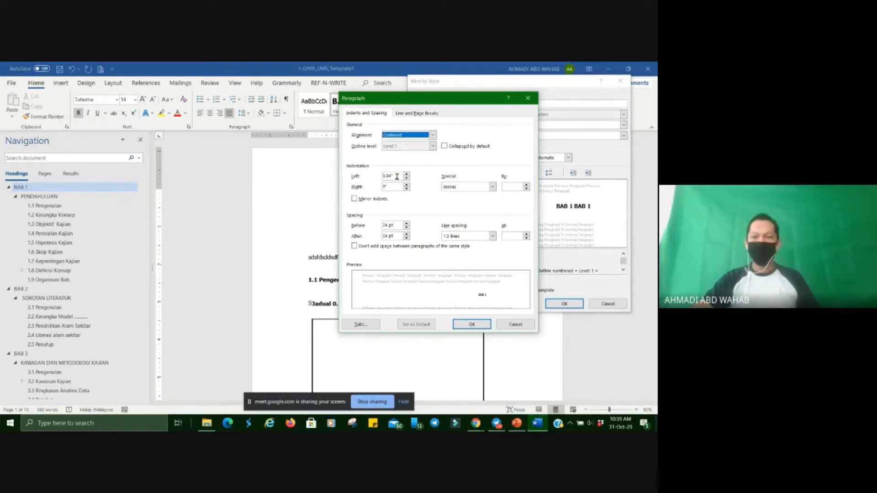
left_click_drag(396, 177, 375, 178)
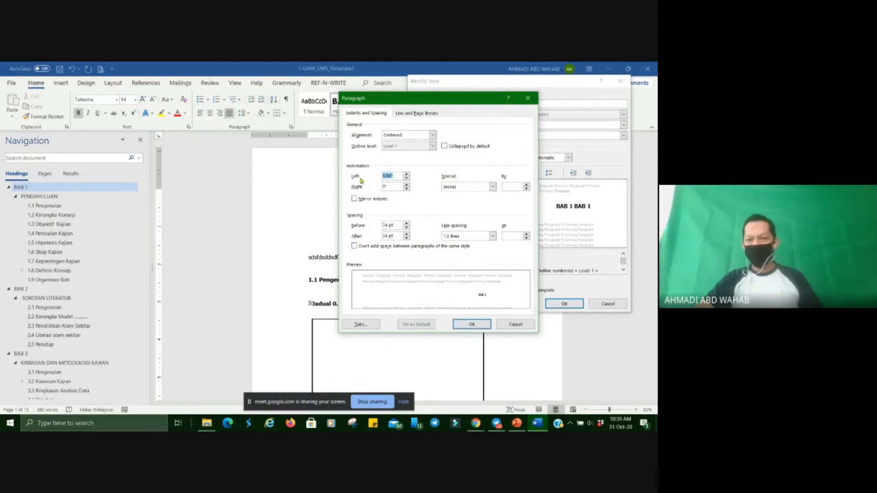
left_click(465, 327)
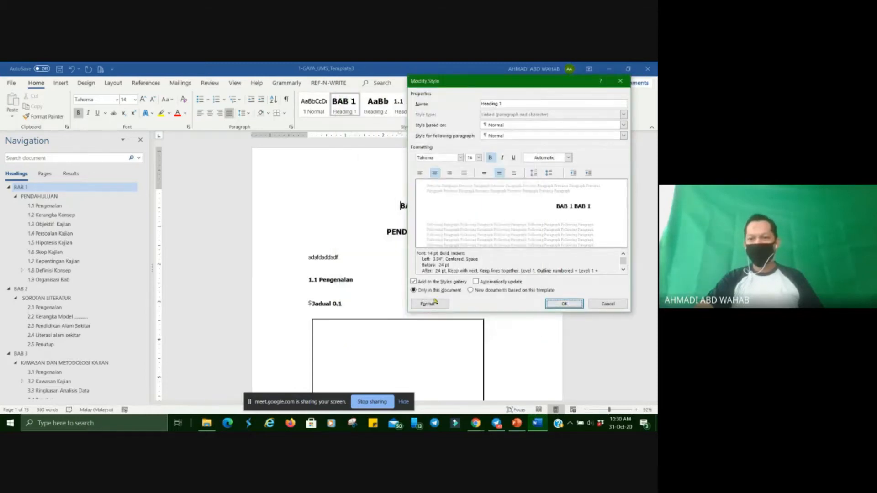
left_click(564, 304)
Review the Heading 2 style used by the PENDAHULUAN title and leave its settings without applying changes.
left_click(430, 206)
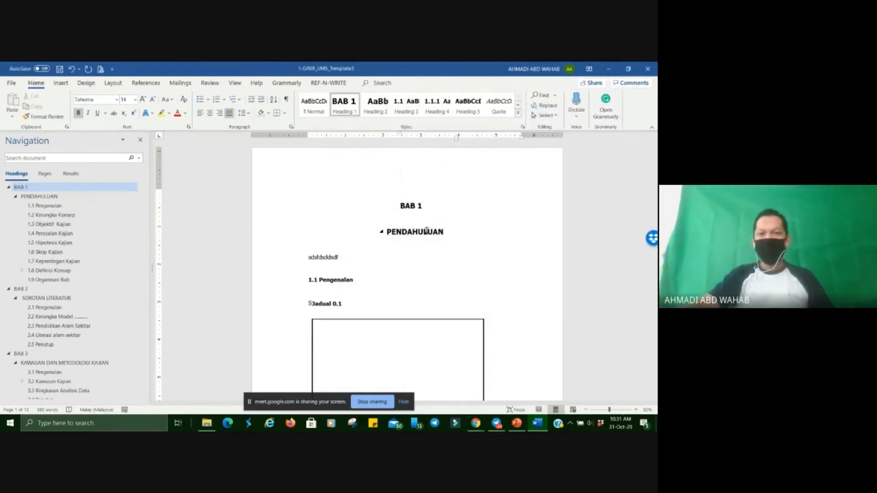
left_click(389, 231)
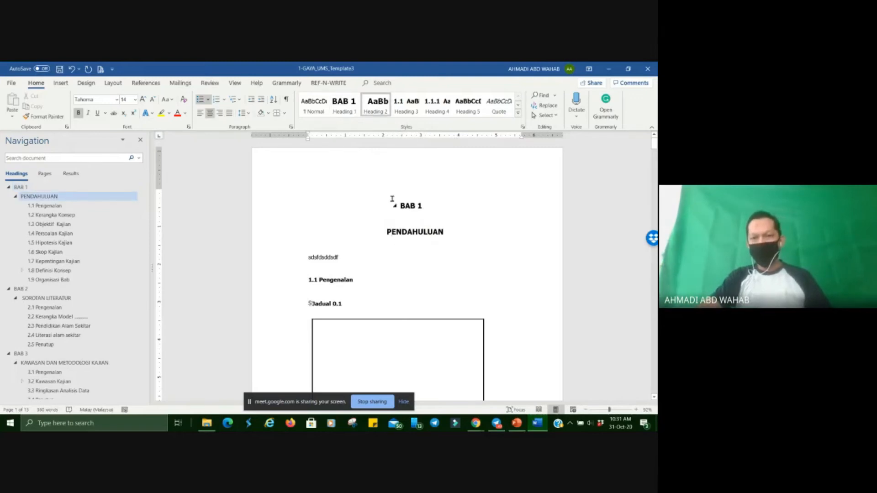
right_click(378, 113)
left_click(388, 128)
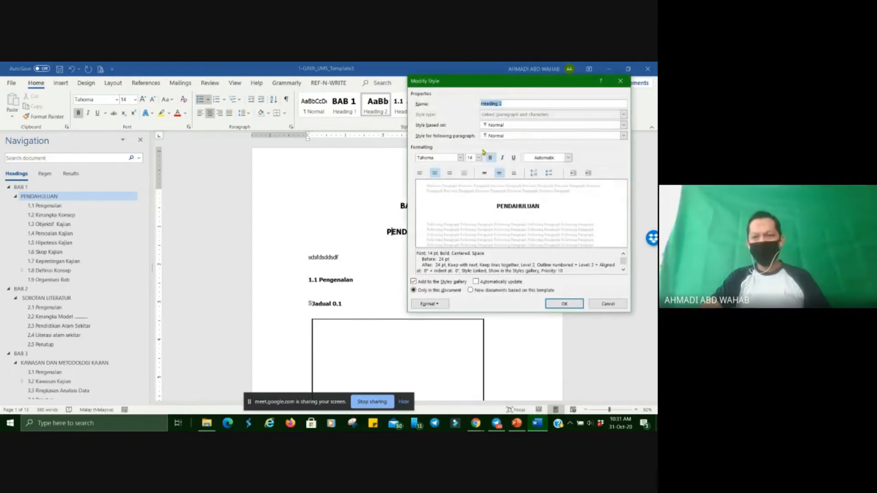
left_click(607, 304)
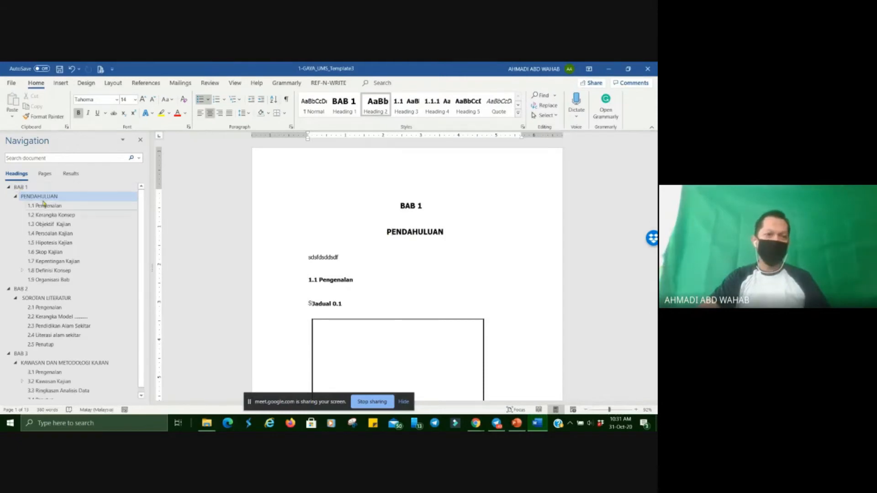
Close the Navigation pane and show it again.
left_click(140, 140)
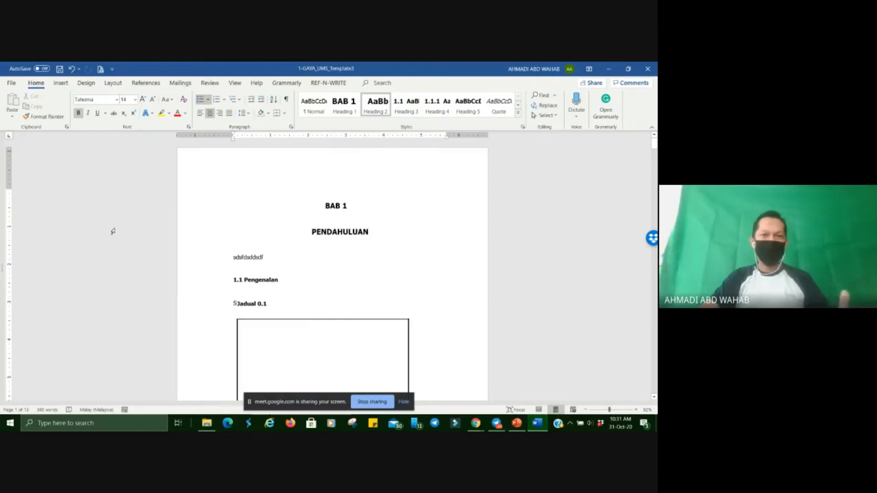
left_click(236, 83)
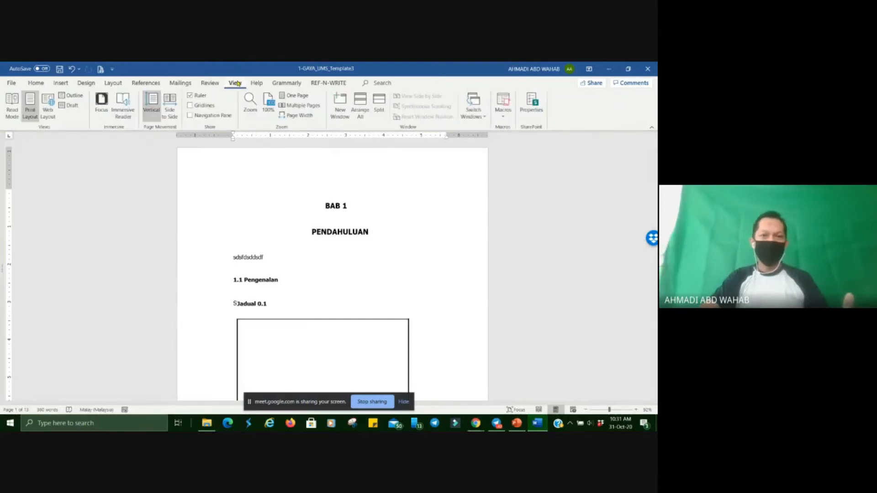
left_click(190, 116)
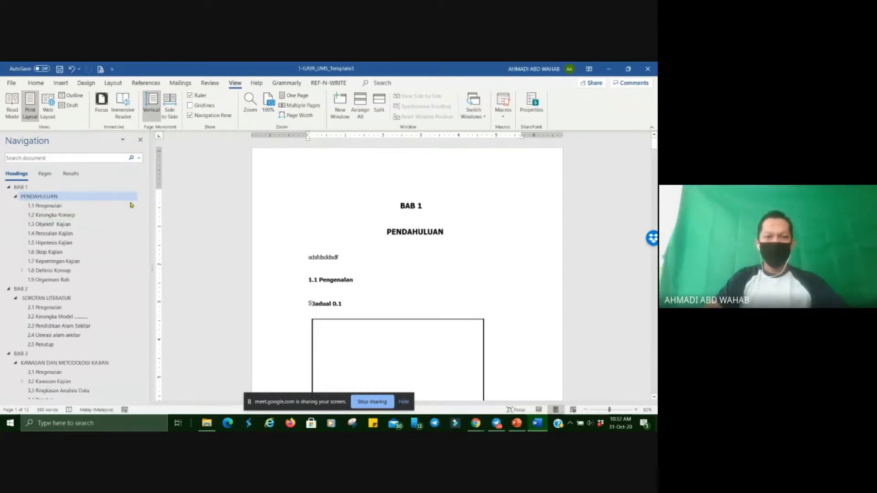
Go to the headings 1.1 Pengenalan, 1.2 Kerangka Konsep and 1.9 Organisasi Bab using the document's heading outline.
left_click(50, 210)
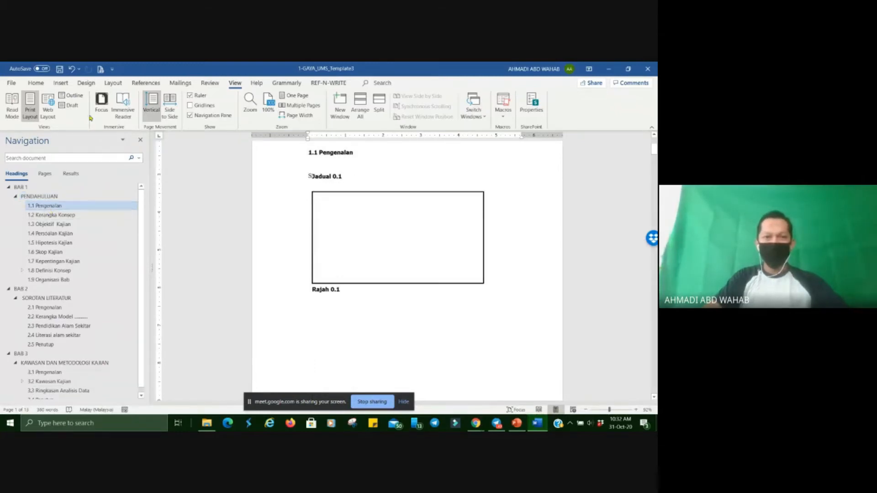
left_click(37, 83)
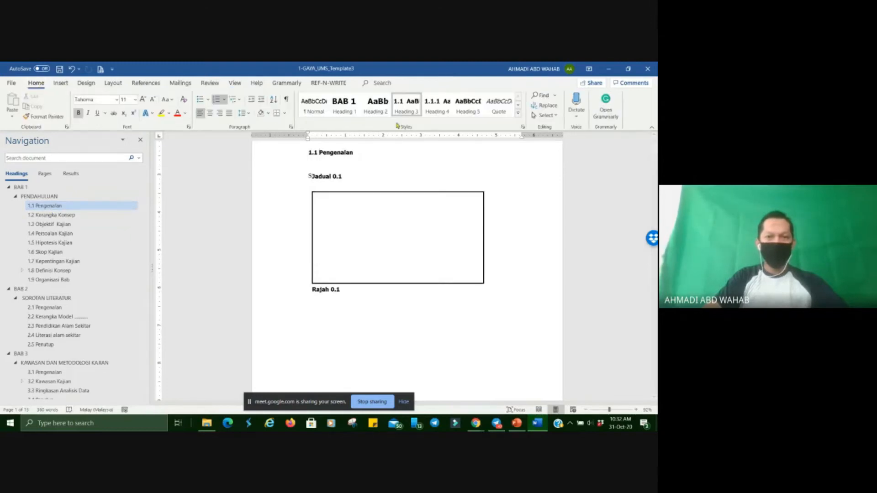
left_click(42, 215)
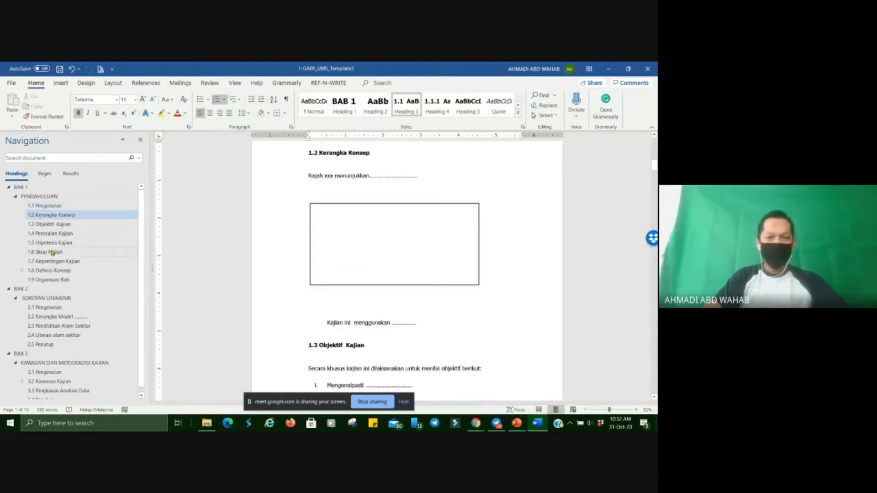
left_click(48, 279)
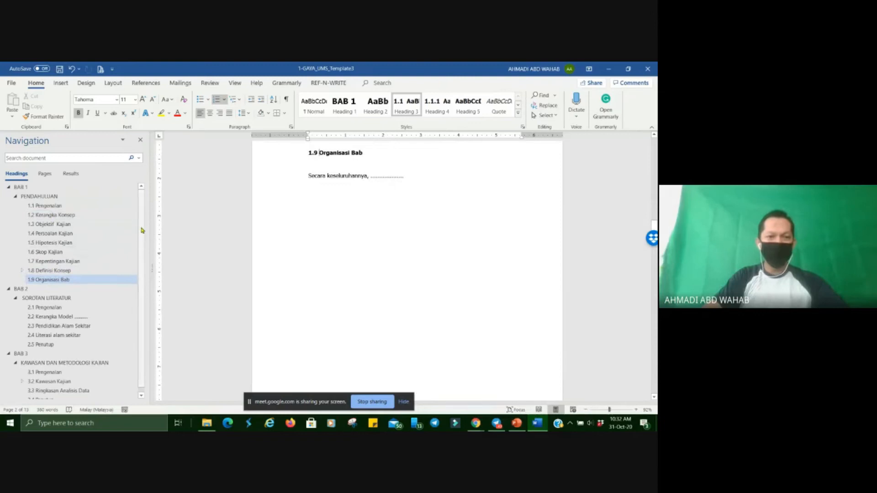
Move the Pendidikan Alam Sekitar section into BAB 1 after 1.5 Hipotesis Kajian and back into BAB 2, and undo both moves.
scroll(144, 297, "down", 1)
left_click_drag(56, 323, 61, 246)
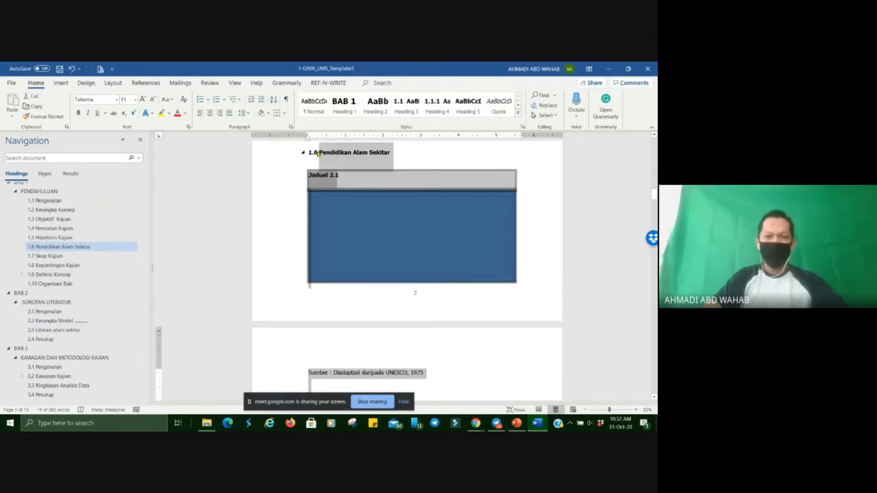
left_click_drag(40, 249, 42, 327)
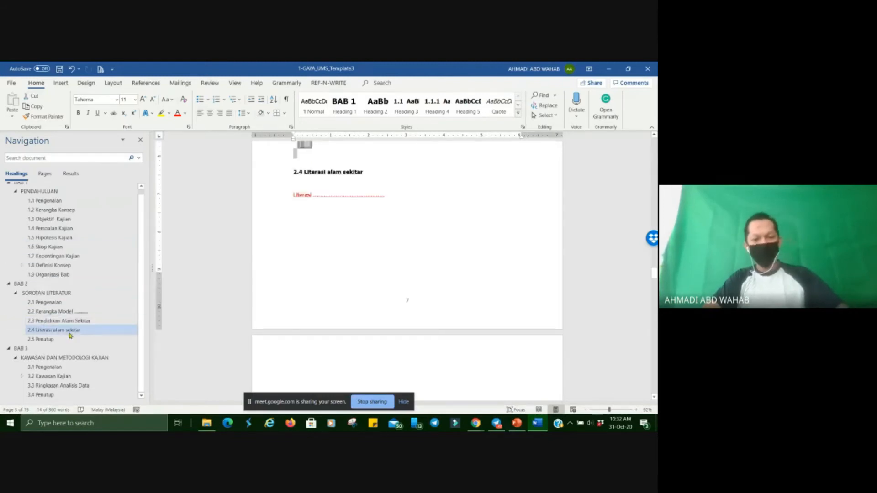
key("ctrl+z")
key("ctrl+z")
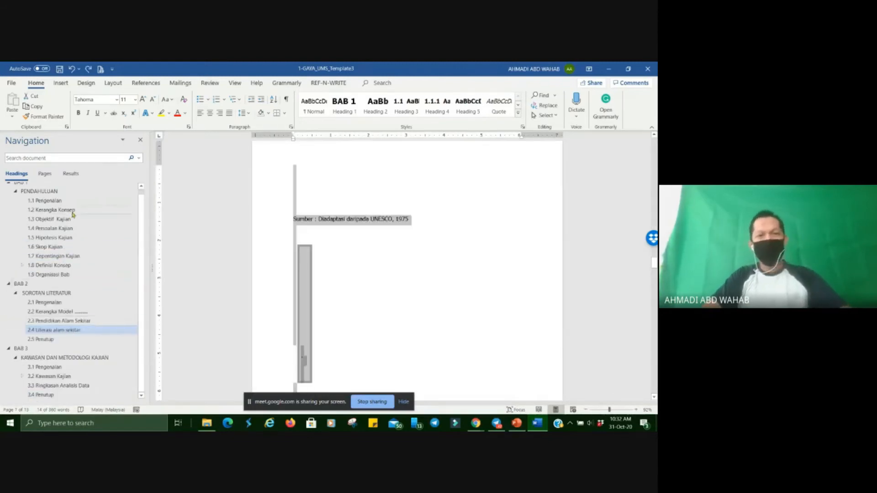
Review the Heading 3 style used by 1.1 Pengenalan, including its paragraph indentation and spacing, and accept its settings.
left_click(31, 196)
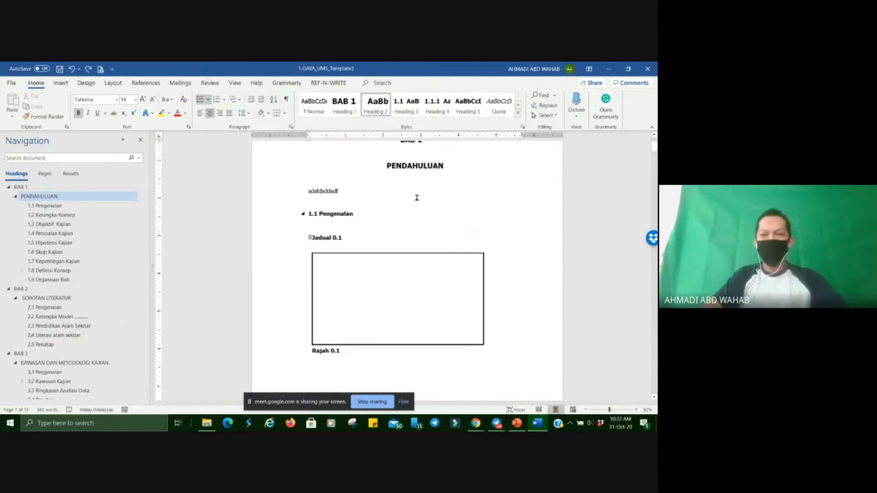
scroll(390, 158, "up", 2)
left_click(320, 269)
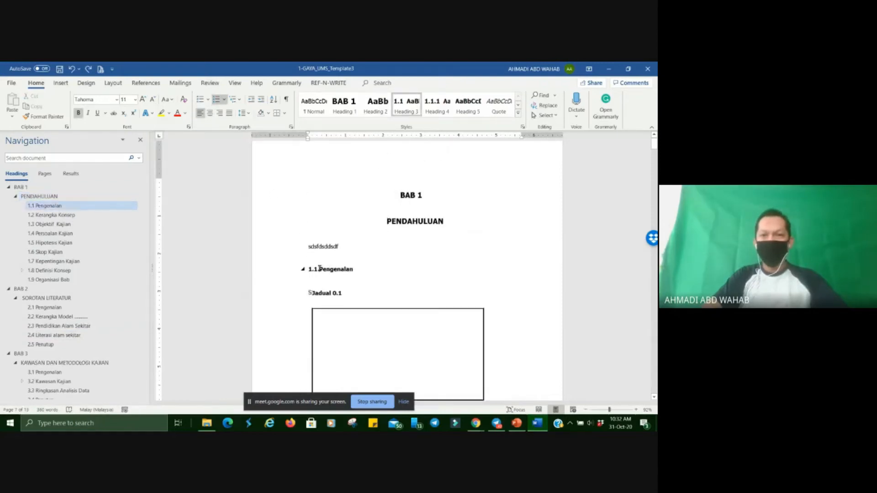
right_click(404, 115)
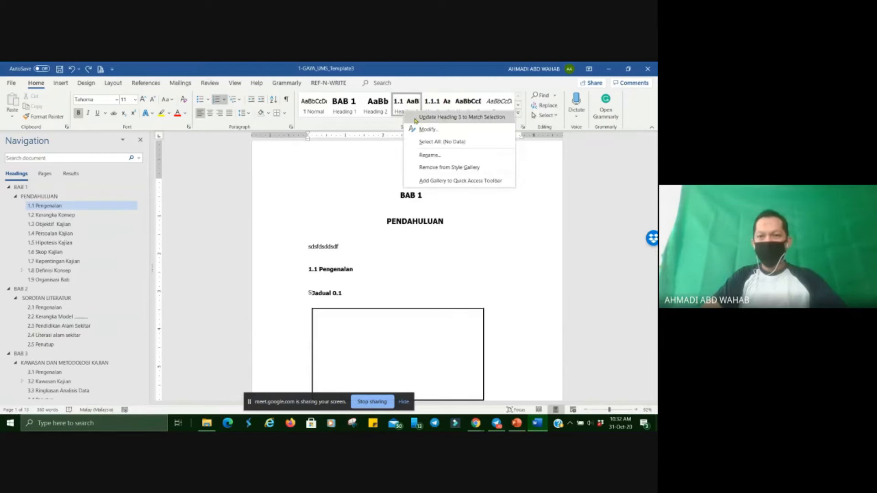
left_click(422, 135)
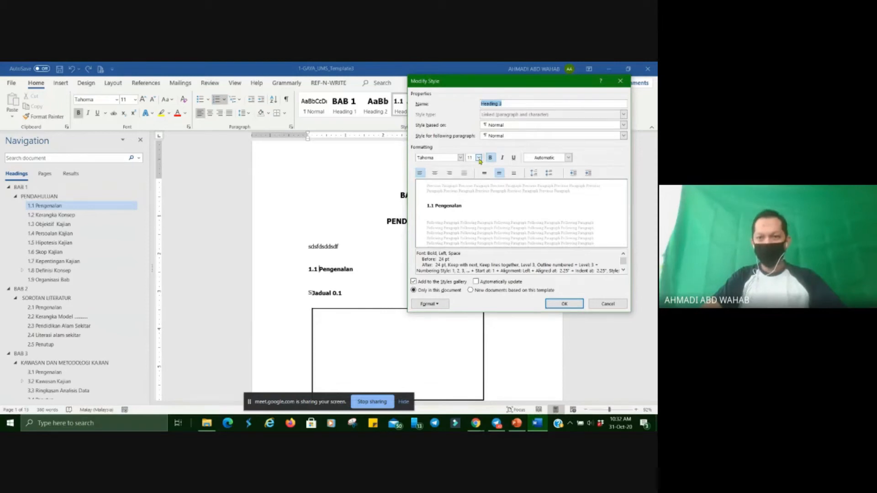
left_click(438, 304)
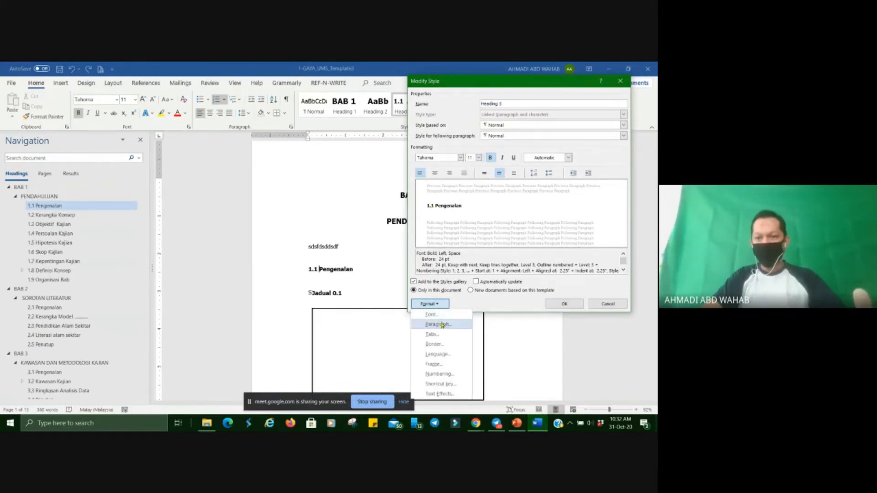
left_click(442, 325)
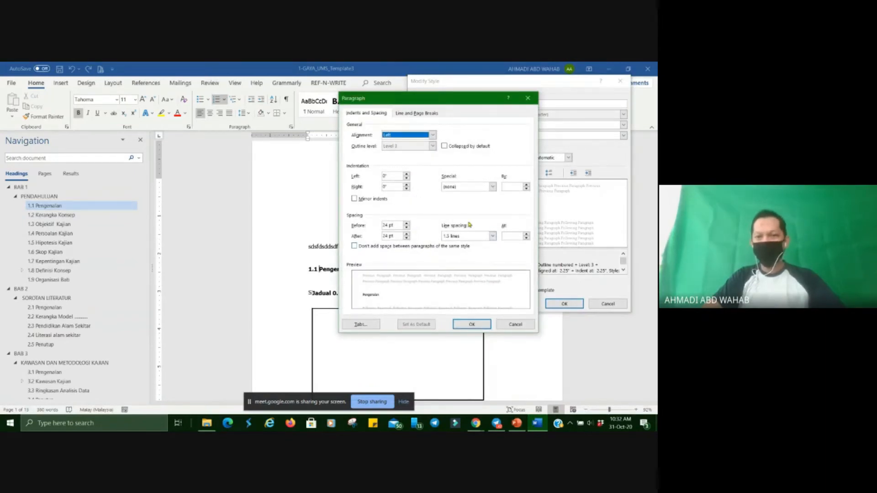
left_click(472, 325)
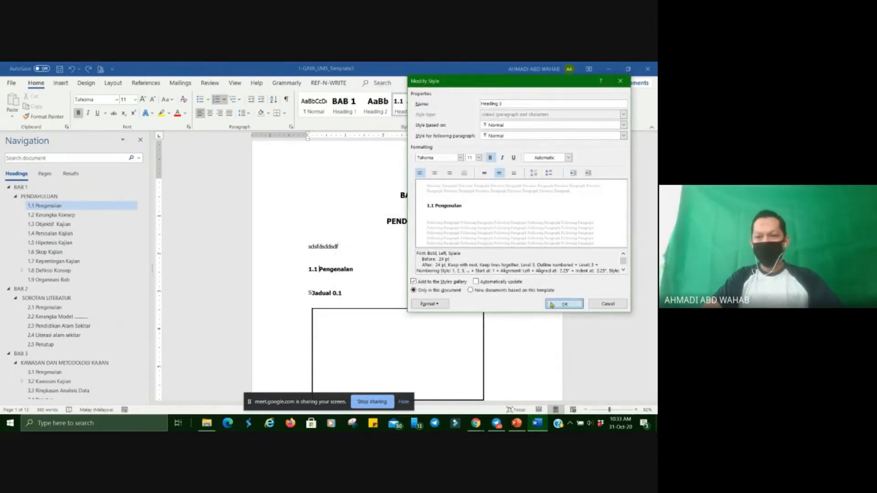
left_click(551, 305)
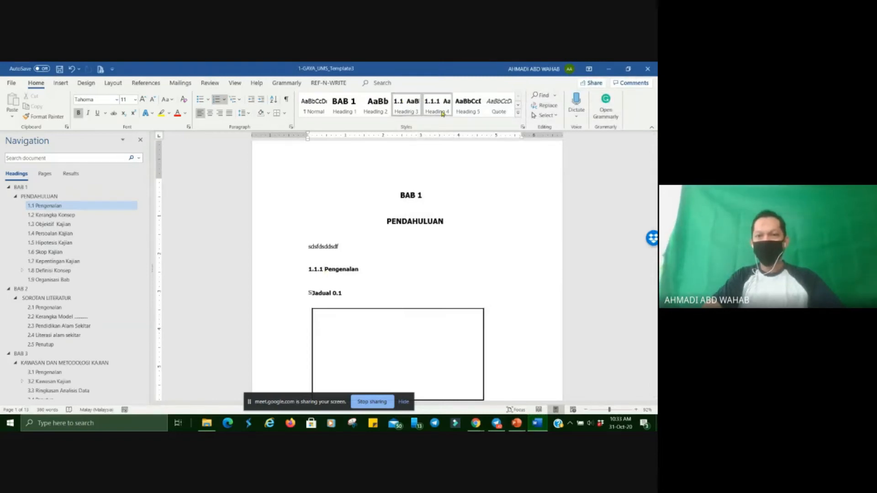
Apply the Heading 3 style to the 1.1 Pengenalan heading.
scroll(337, 301, "down", 1)
scroll(337, 301, "down", 1)
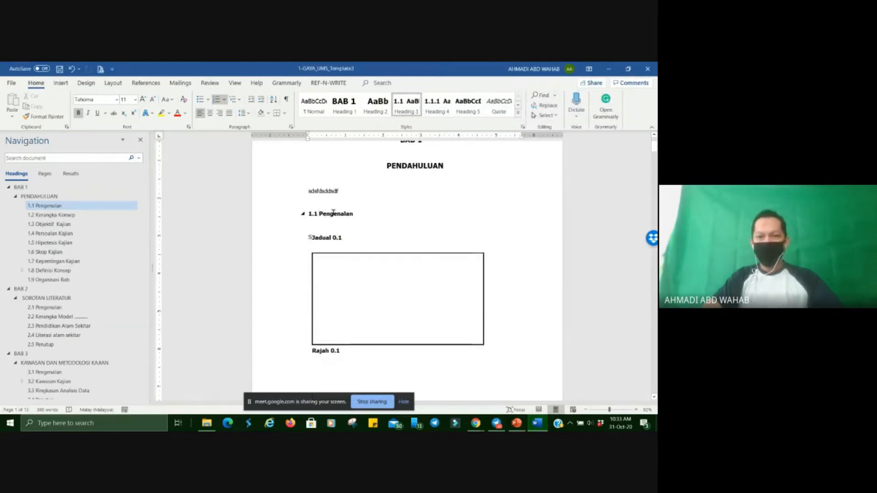
left_click(411, 114)
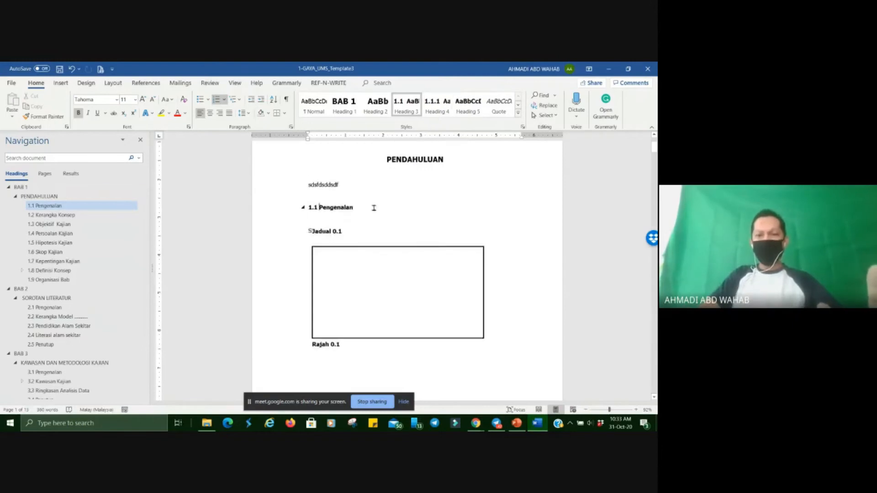
Expand the subheadings of 1.8 Definisi Konsep in the heading outline and go to that section.
scroll(372, 207, "down", 1)
scroll(318, 183, "down", 3)
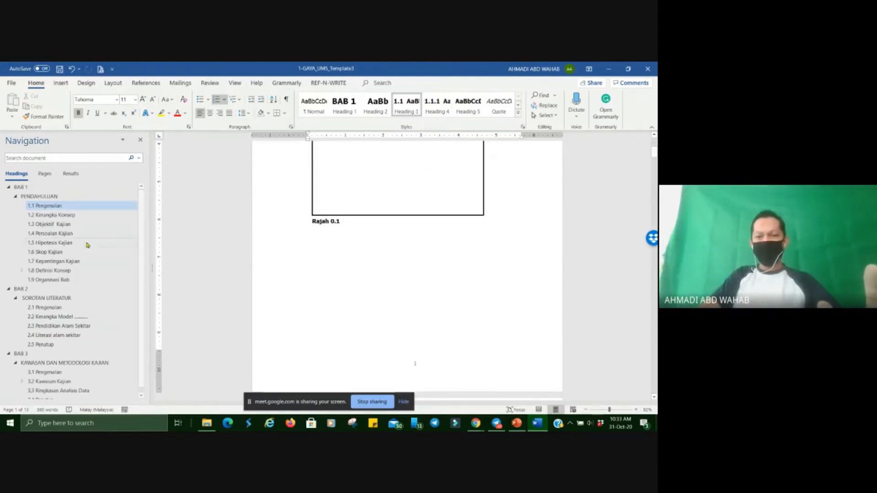
left_click(22, 270)
left_click(48, 271)
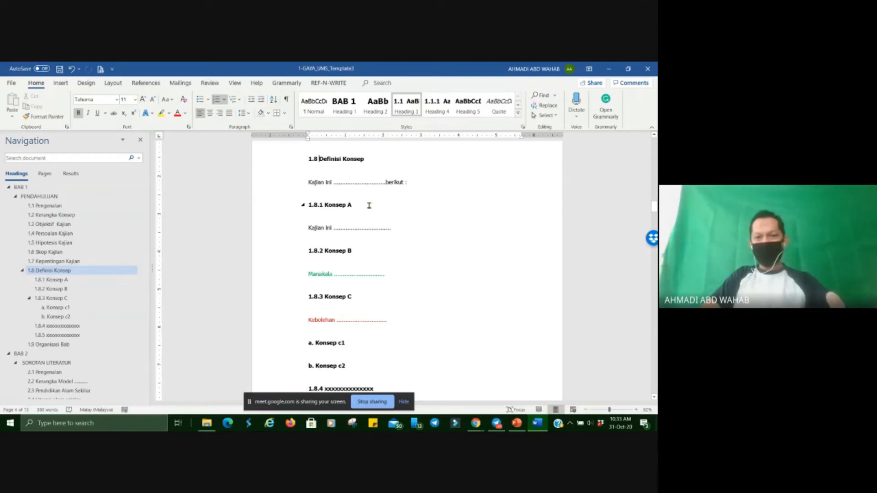
Review the Heading 4 style used by 1.8.1 Konsep A, including its paragraph indentation and spacing, and accept its settings.
left_click(309, 204)
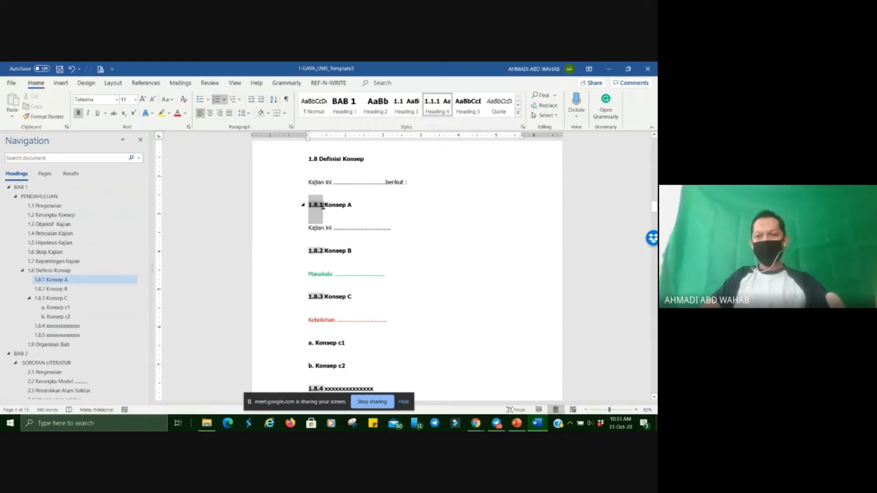
right_click(439, 109)
left_click(450, 126)
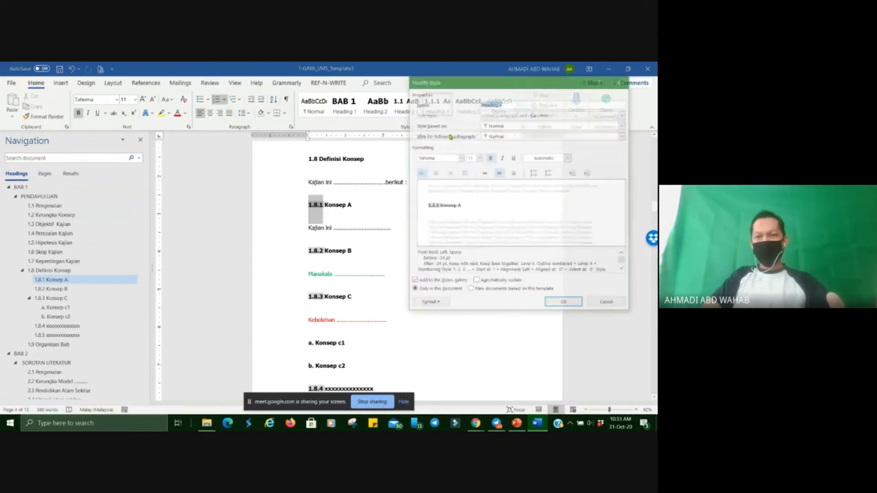
left_click(438, 304)
left_click(439, 324)
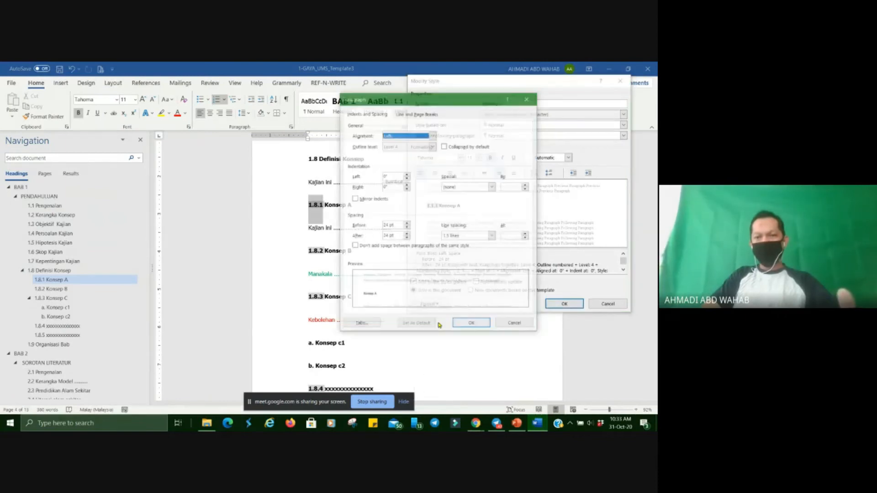
left_click(472, 325)
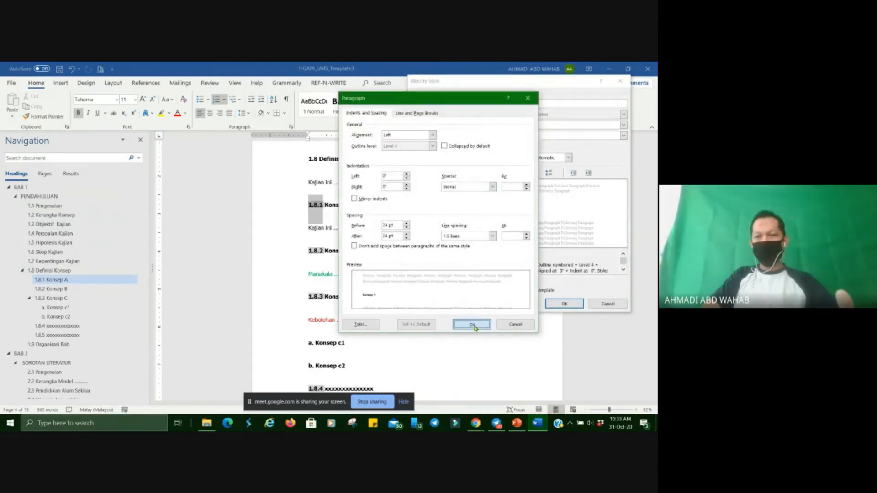
left_click(565, 304)
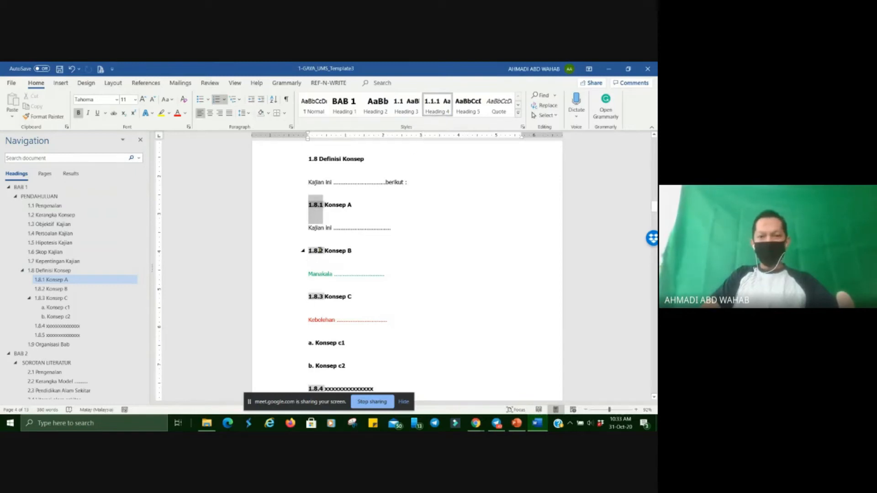
Go to the a. Konsep c1 heading and examine how the heading levels under 1.8 Definisi Konsep are numbered and nested.
scroll(319, 252, "down", 1)
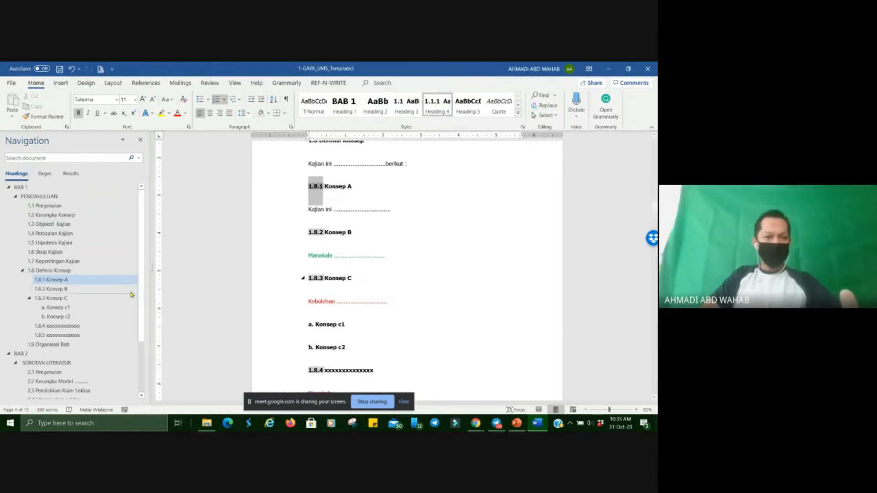
left_click(72, 309)
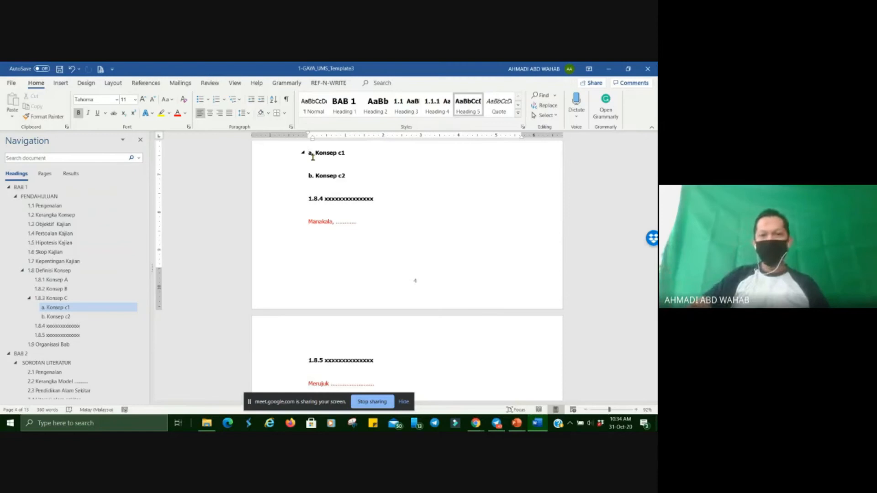
scroll(413, 286, "up", 3)
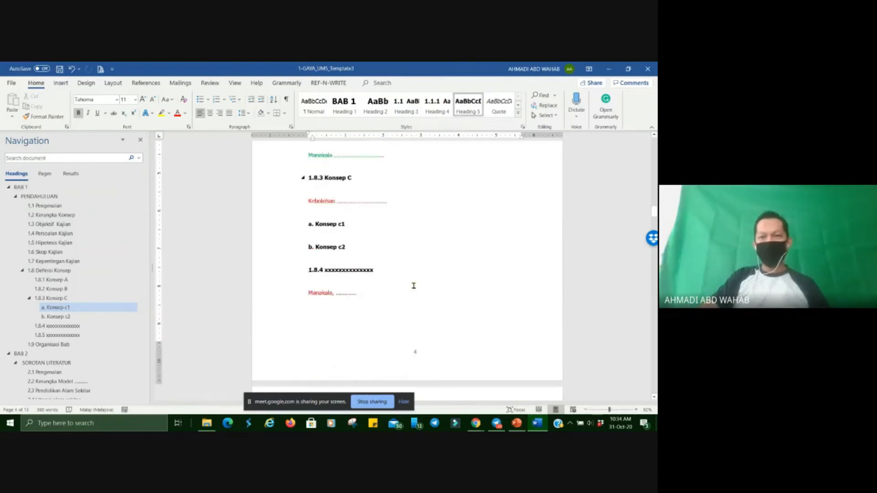
scroll(414, 286, "up", 1)
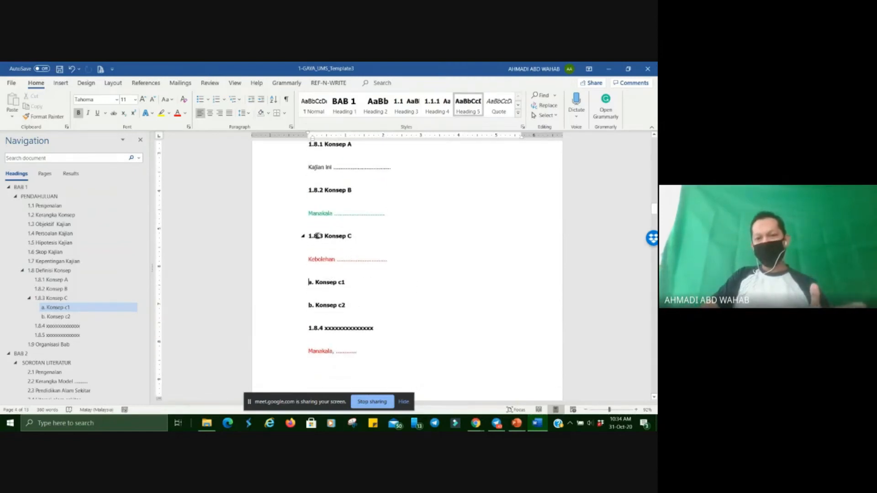
scroll(315, 236, "up", 3)
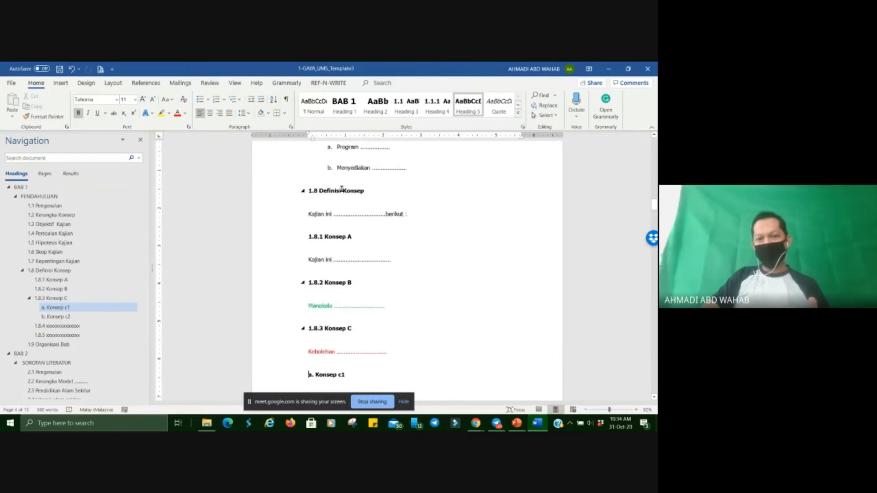
scroll(350, 247, "down", 1)
scroll(341, 329, "down", 3)
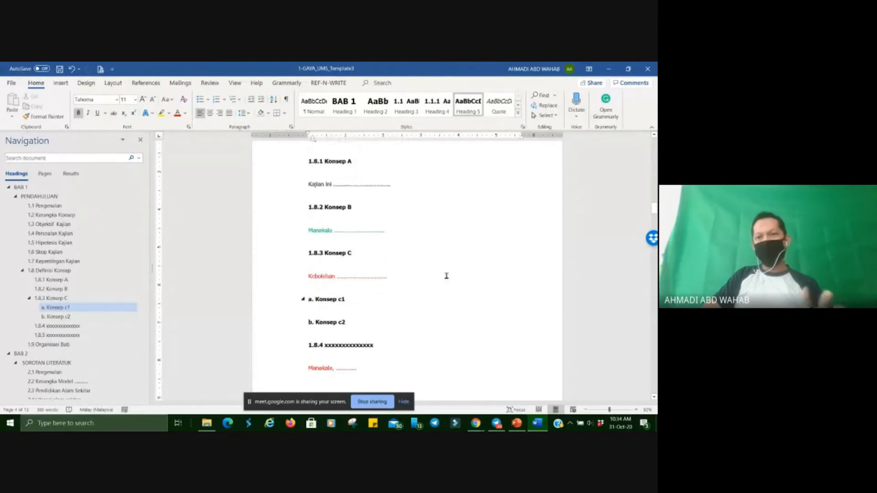
scroll(425, 276, "down", 2)
scroll(110, 286, "down", 2)
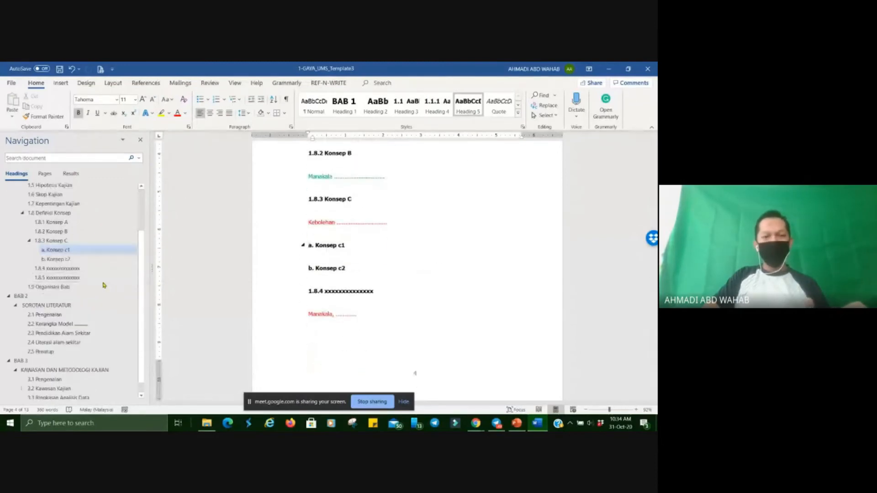
View the full style gallery, close it without choosing a style, and return to the 1.8 Definisi Konsep section.
left_click(518, 112)
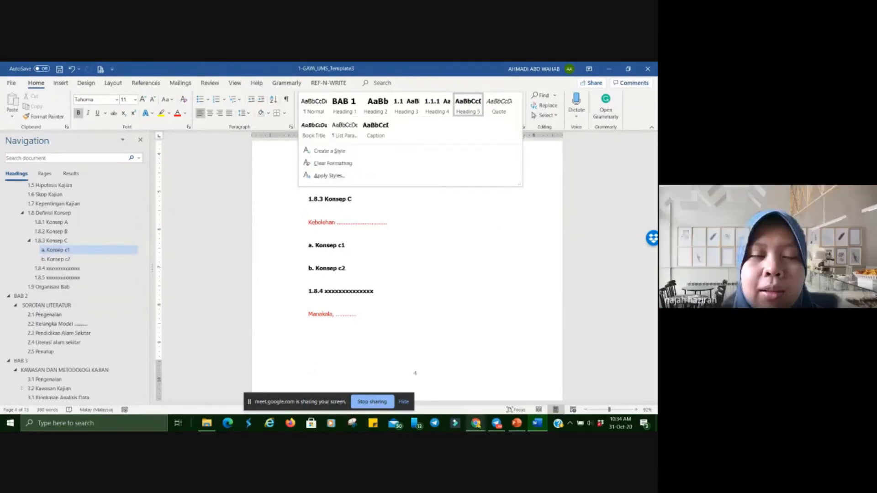
left_click(478, 310)
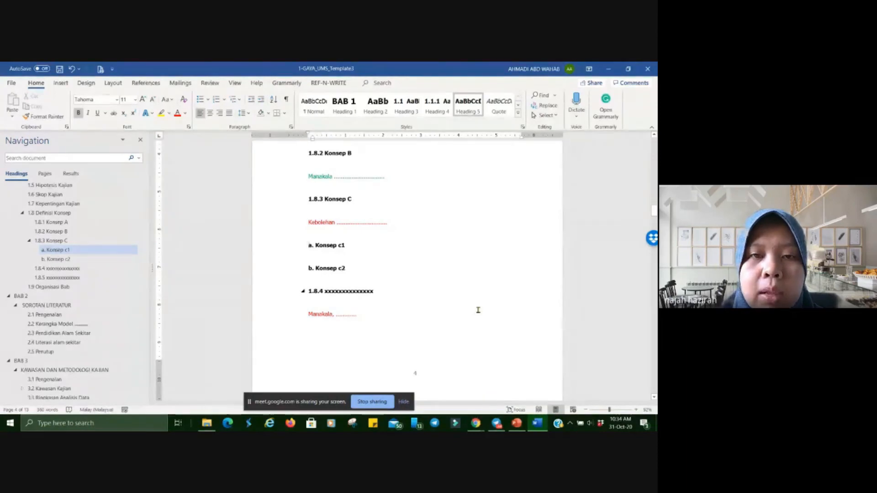
scroll(478, 311, "up", 5)
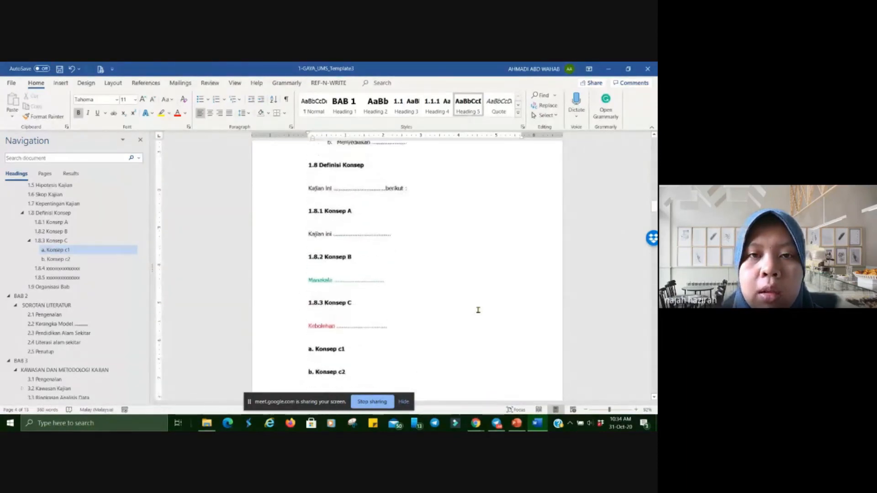
scroll(479, 310, "up", 1)
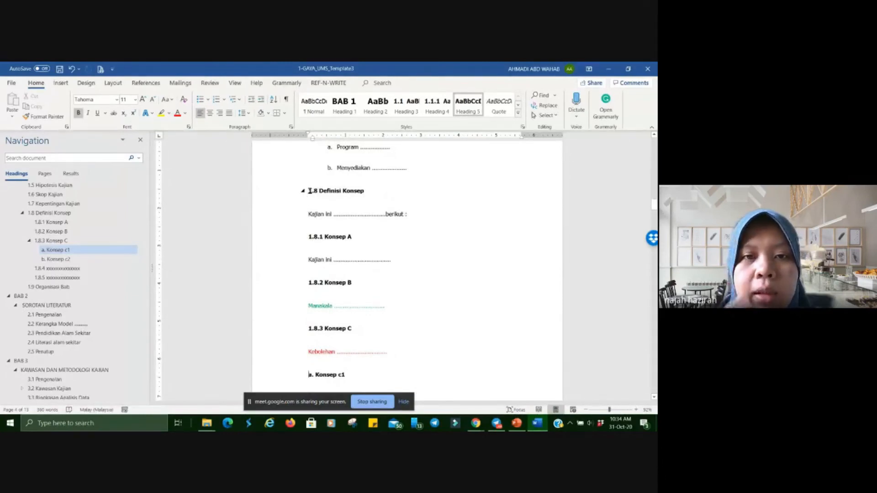
Look through the sections from 1.7 Kepentingan Kajian down to the Jadual 2.1 caption under 2.3 Pendidikan Alam Sekitar.
scroll(317, 189, "up", 3)
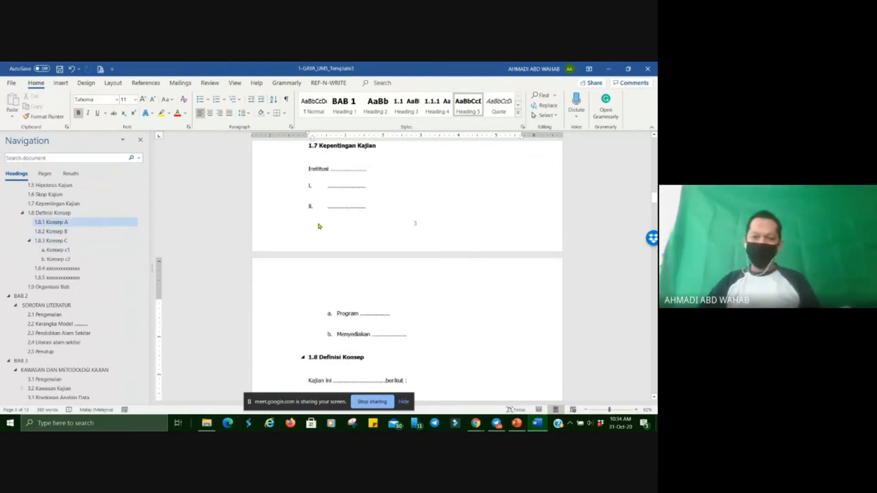
scroll(319, 226, "down", 2)
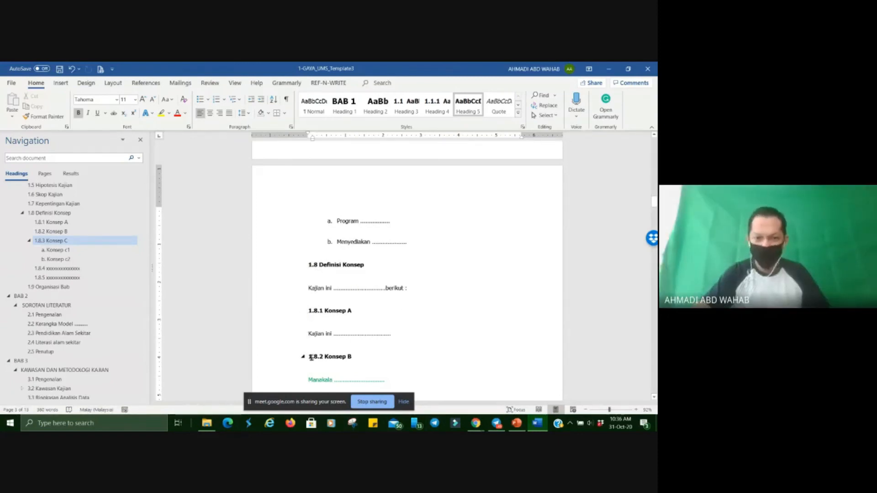
scroll(335, 352, "down", 3)
scroll(336, 352, "down", 5)
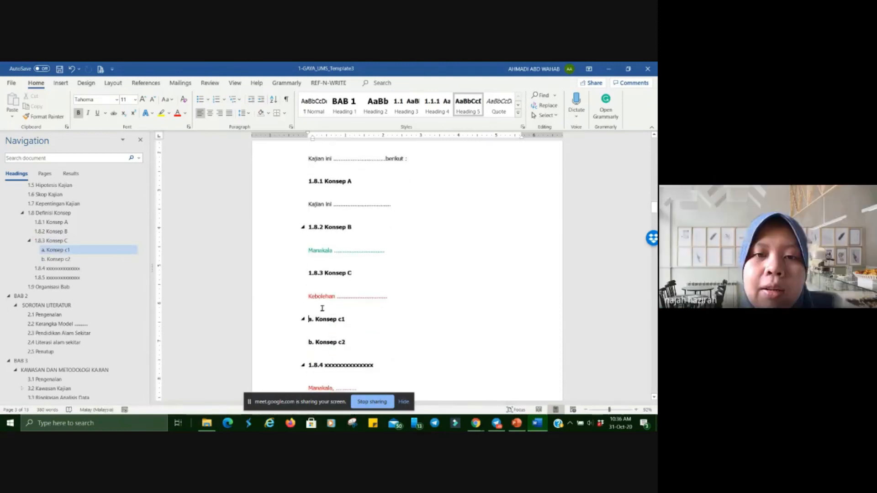
scroll(325, 332, "down", 4)
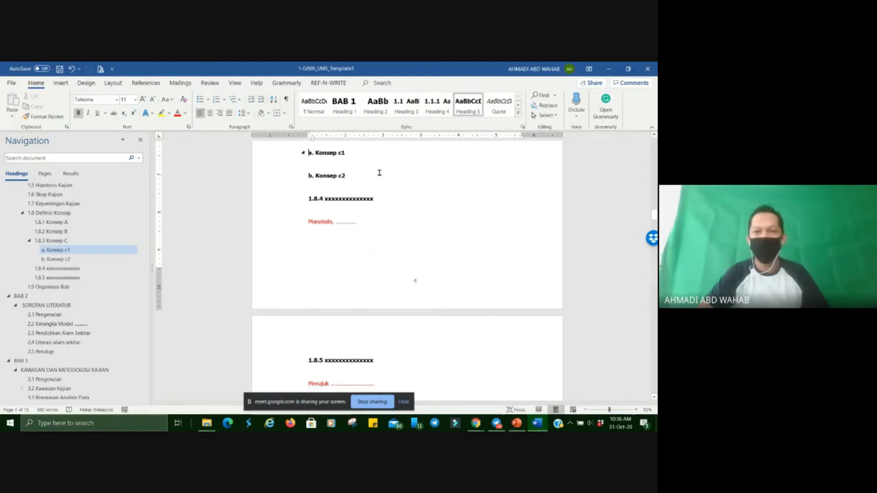
scroll(430, 239, "up", 6)
scroll(431, 239, "down", 8)
scroll(430, 240, "down", 15)
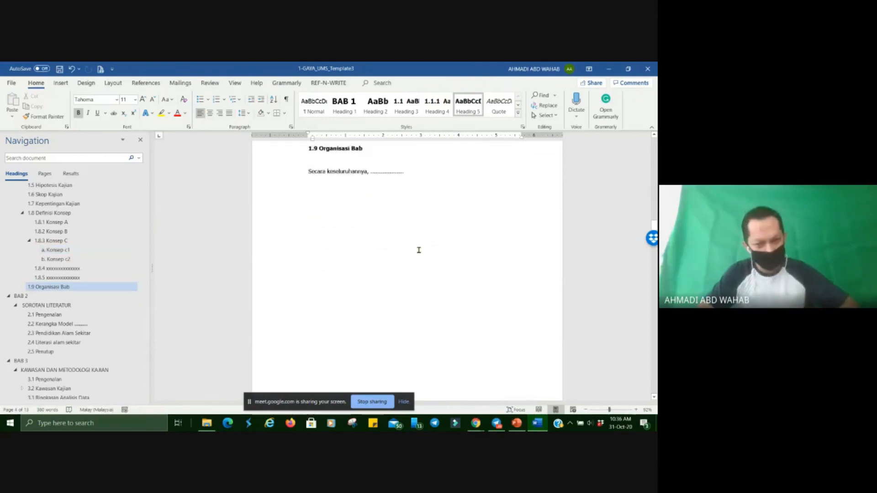
scroll(399, 306, "down", 15)
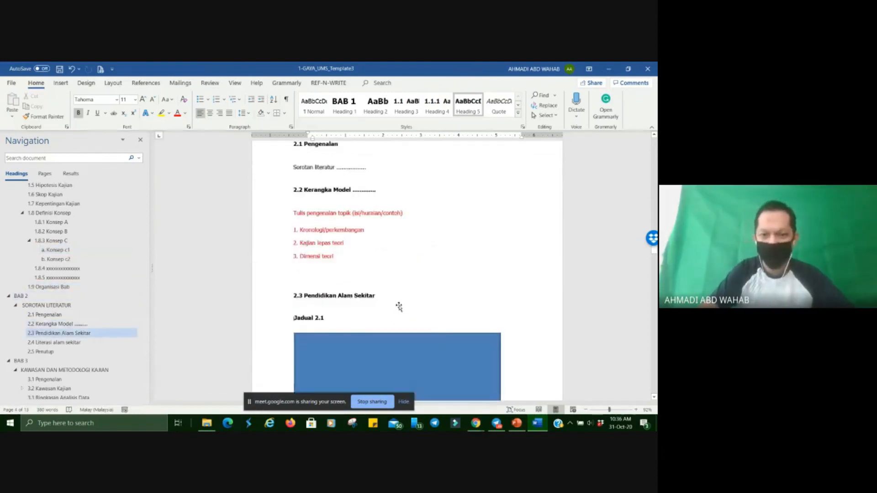
Shift the blue rectangle below the Jadual 2.1 caption slightly and move it back to its original place.
left_click(323, 234)
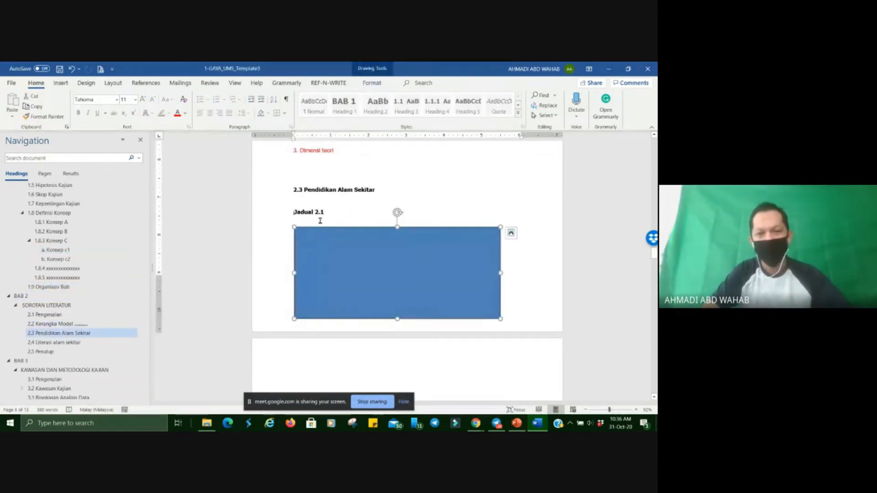
mouse_move(337, 227)
left_mouse_down()
mouse_move(376, 223)
mouse_move(358, 223)
left_mouse_up()
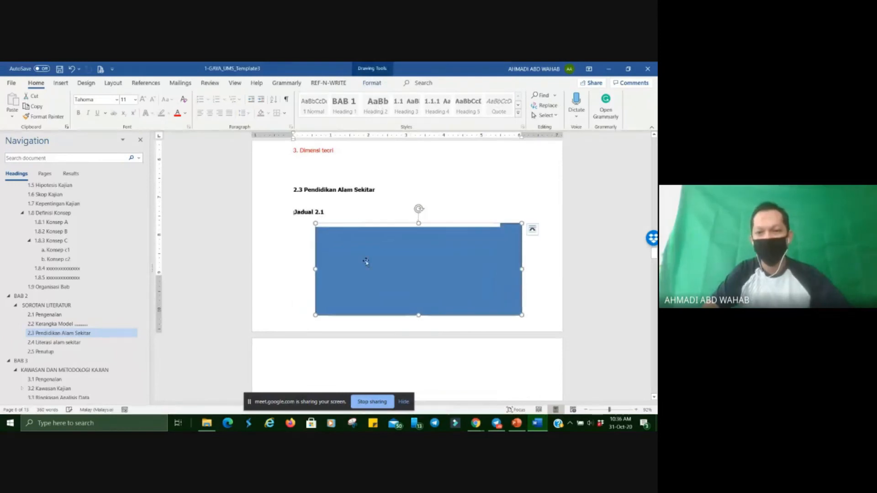
left_click_drag(366, 262, 345, 262)
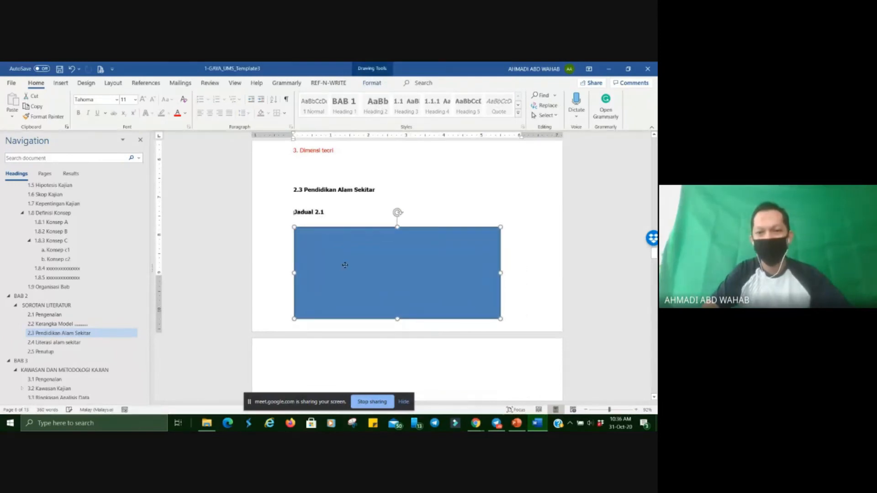
Place the cursor in the Jadual 2.1 caption, view the caption instructions slide in PowerPoint, and return to the Word document.
left_click(309, 213)
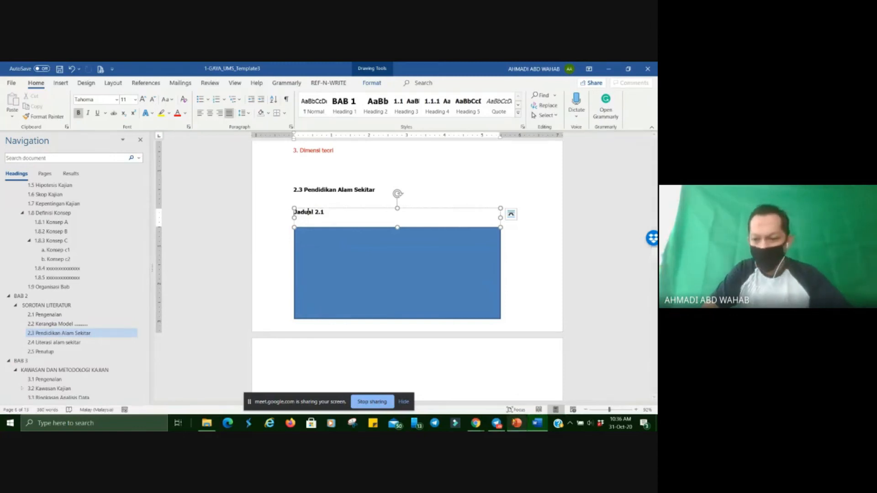
left_click(517, 423)
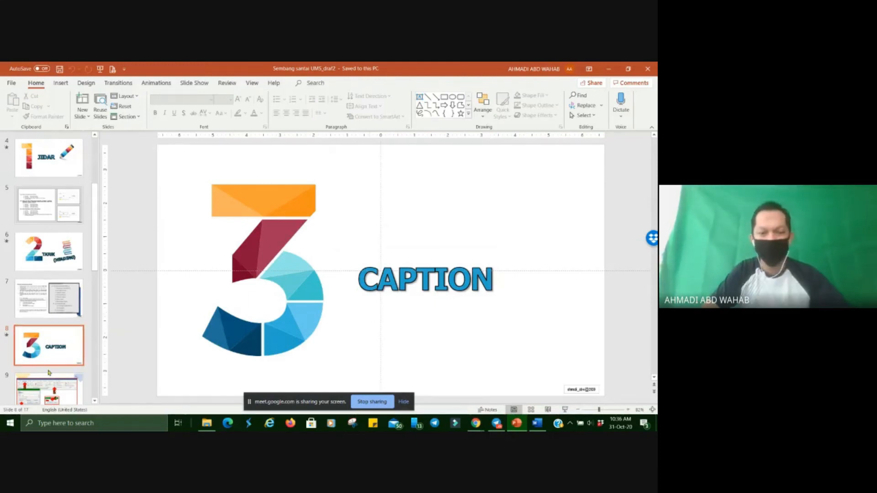
key("Down")
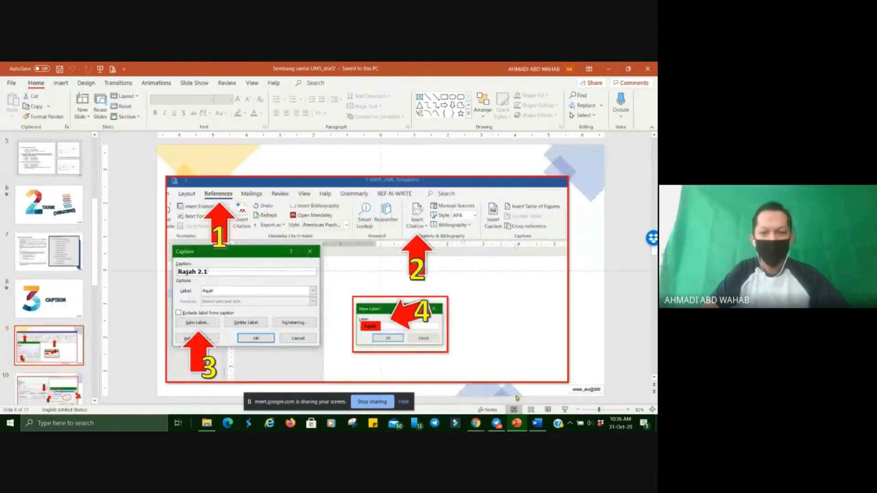
mouse_move(517, 423)
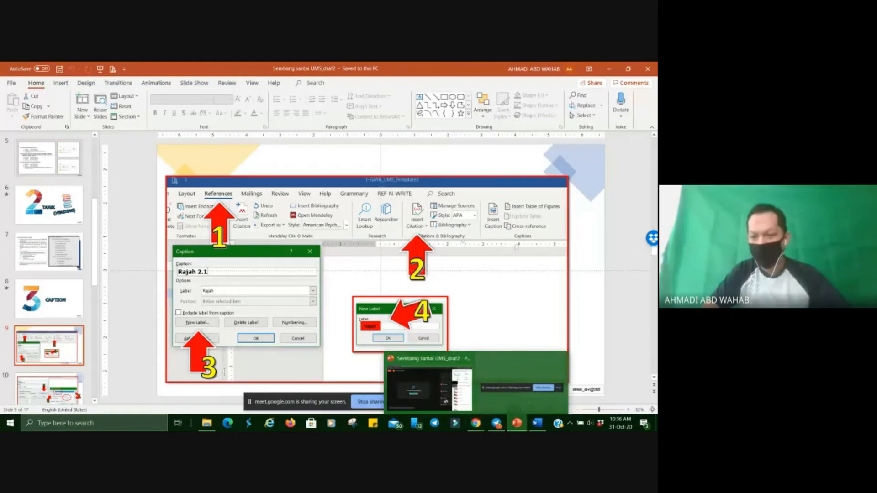
left_click(538, 423)
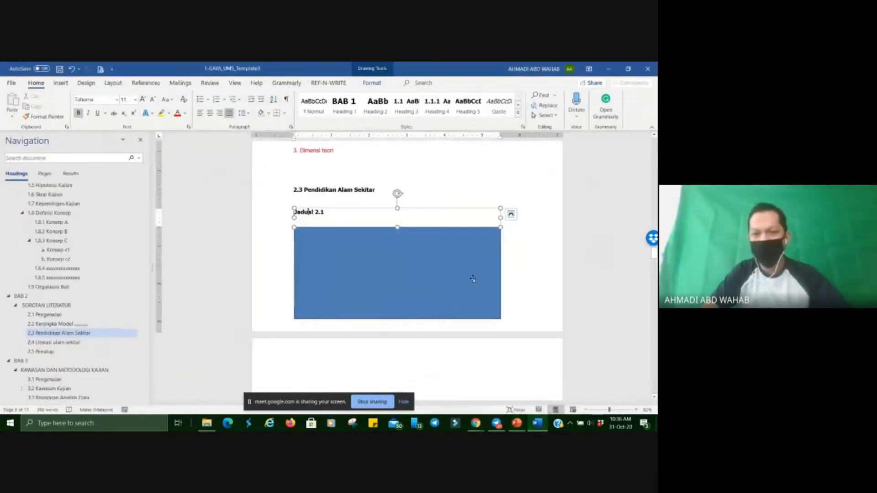
Review the settings of the Caption style used by Jadual 2.1 and accept them as they are.
left_click(519, 114)
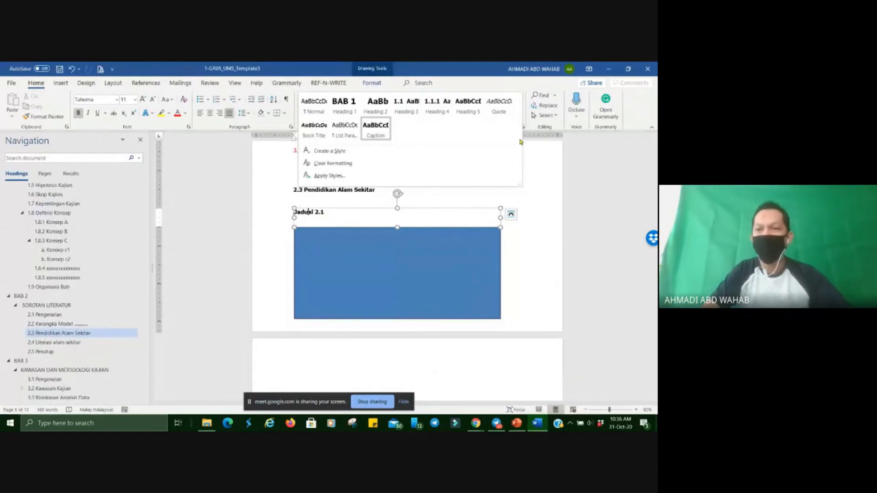
left_click(521, 142)
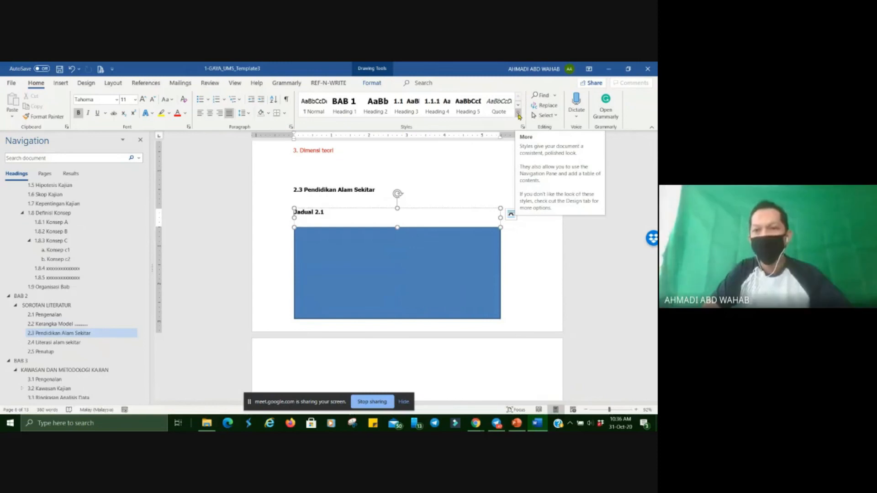
left_click(518, 116)
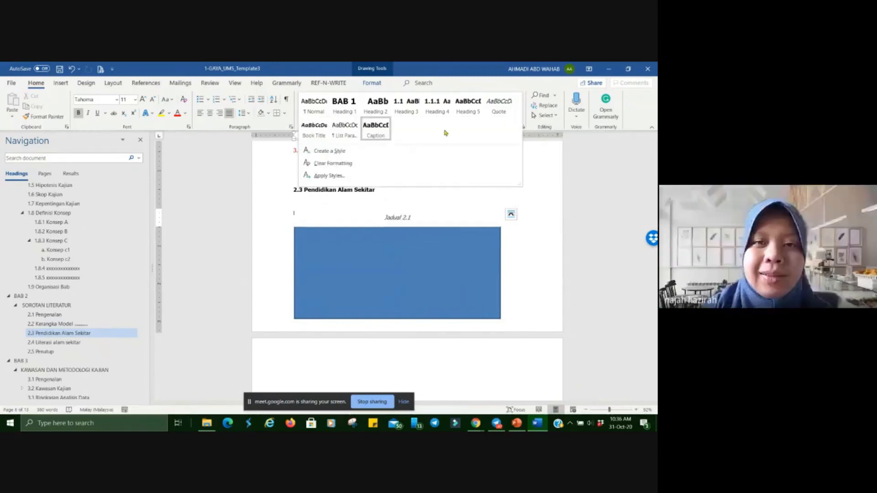
right_click(378, 132)
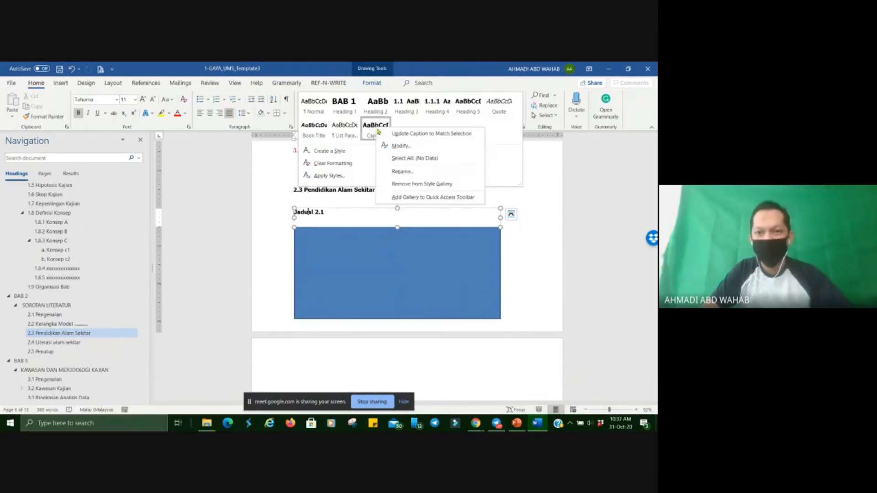
left_click(397, 147)
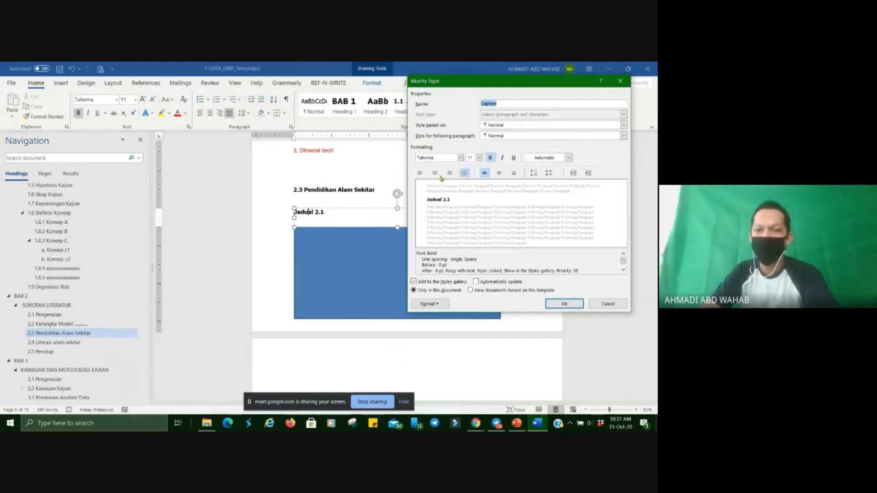
left_click(565, 305)
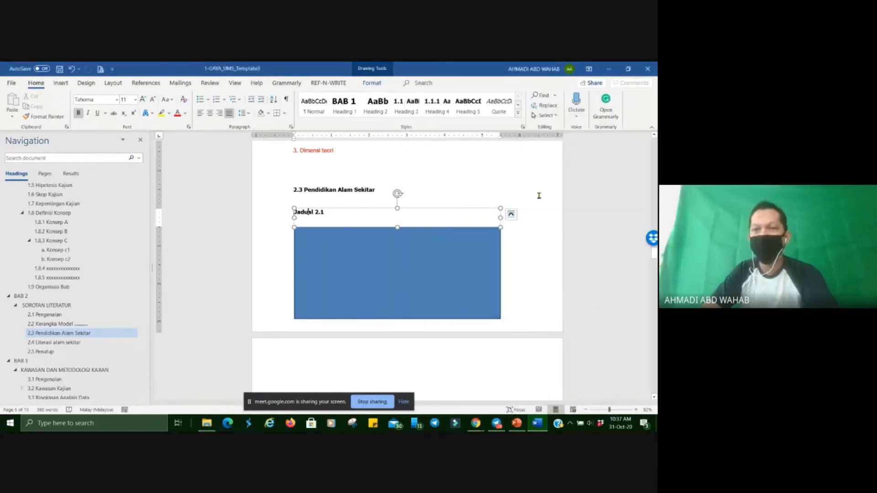
View the full style gallery again without choosing a style, and select the Jadual 2.1 caption text.
left_click(518, 112)
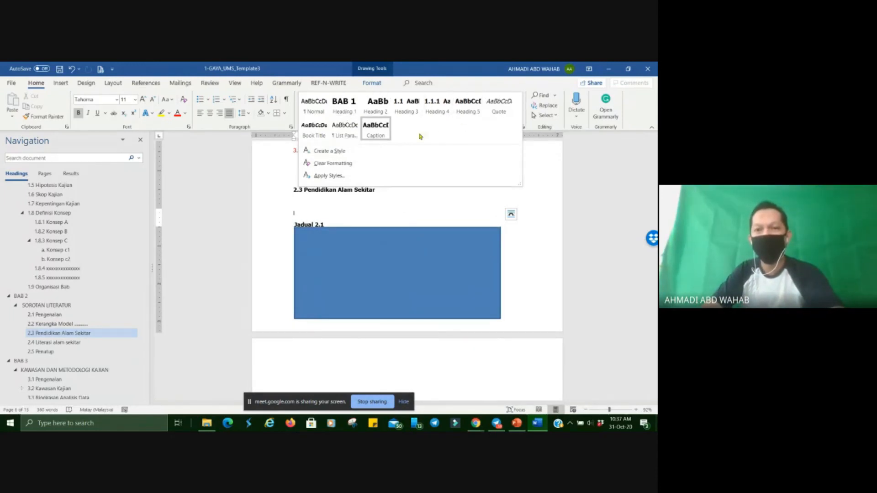
left_click(553, 199)
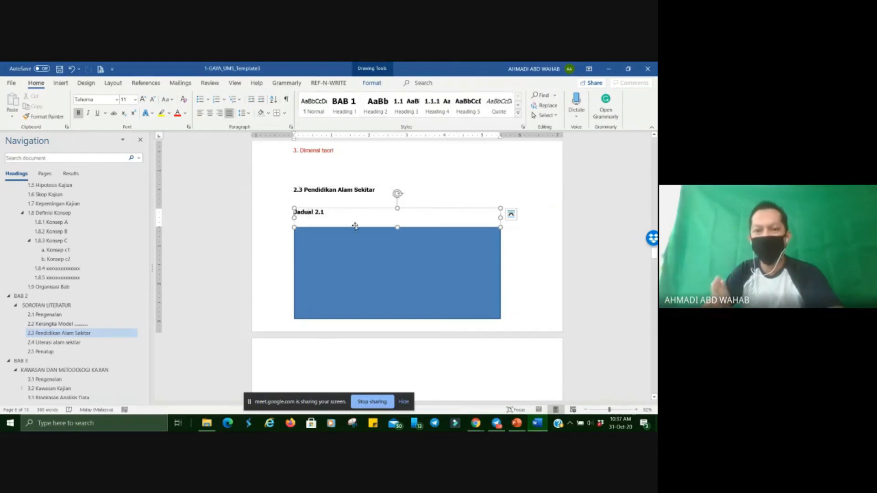
triple_click(329, 215)
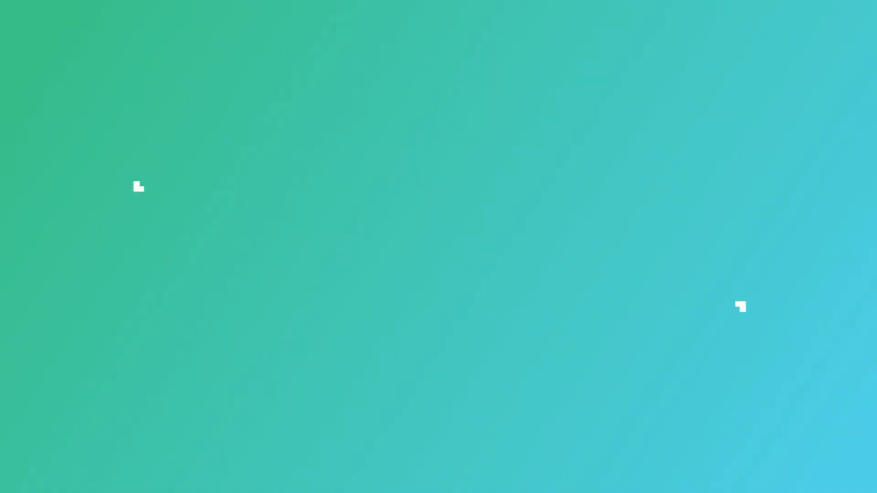